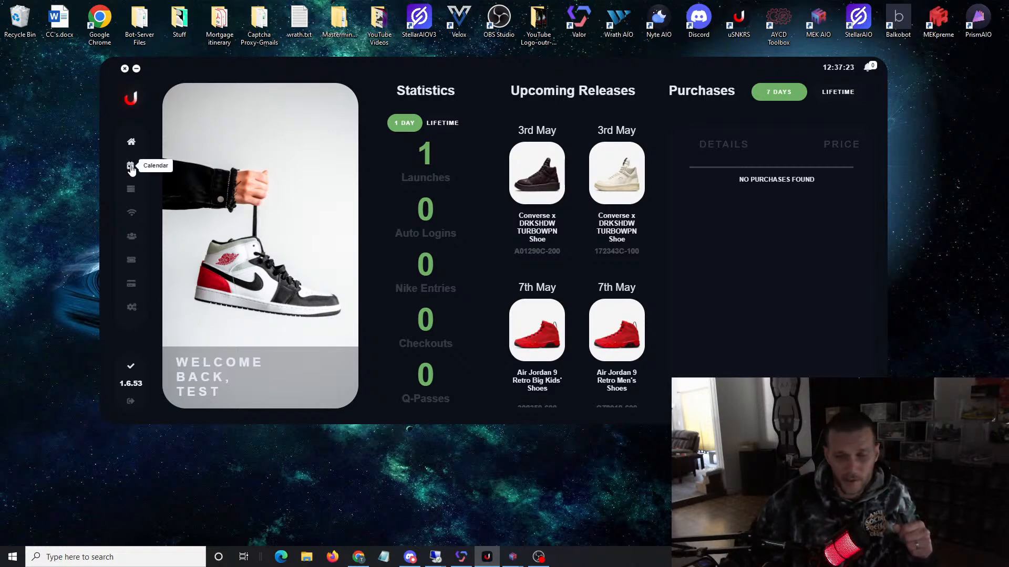
Step: Examine the upcoming releases and their available sizes in the release calendar for the United States
{"action": "left_click", "coordinate": [130, 167]}
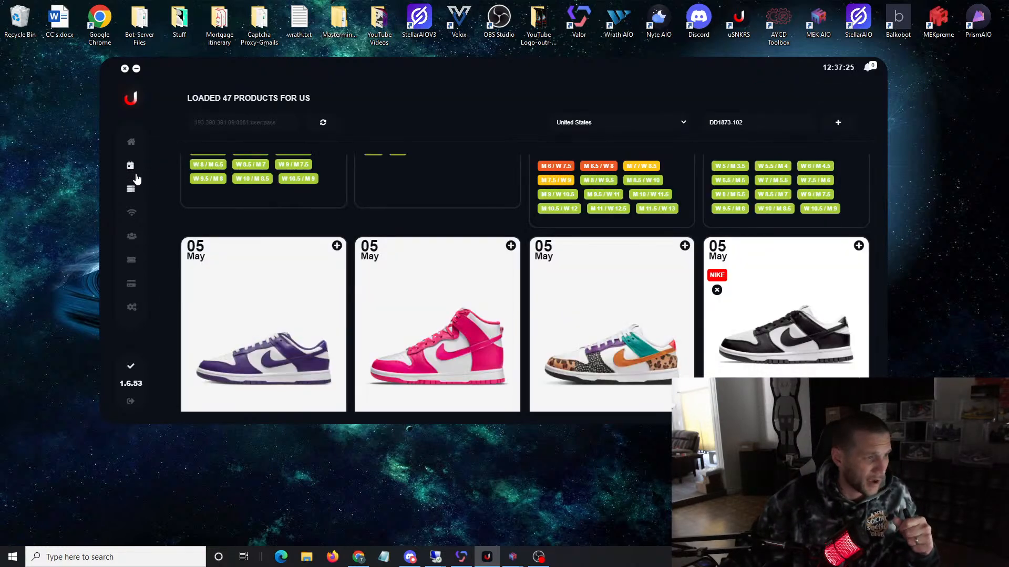
{"action": "scroll", "coordinate": [549, 200], "scroll_direction": "up", "scroll_amount": 10}
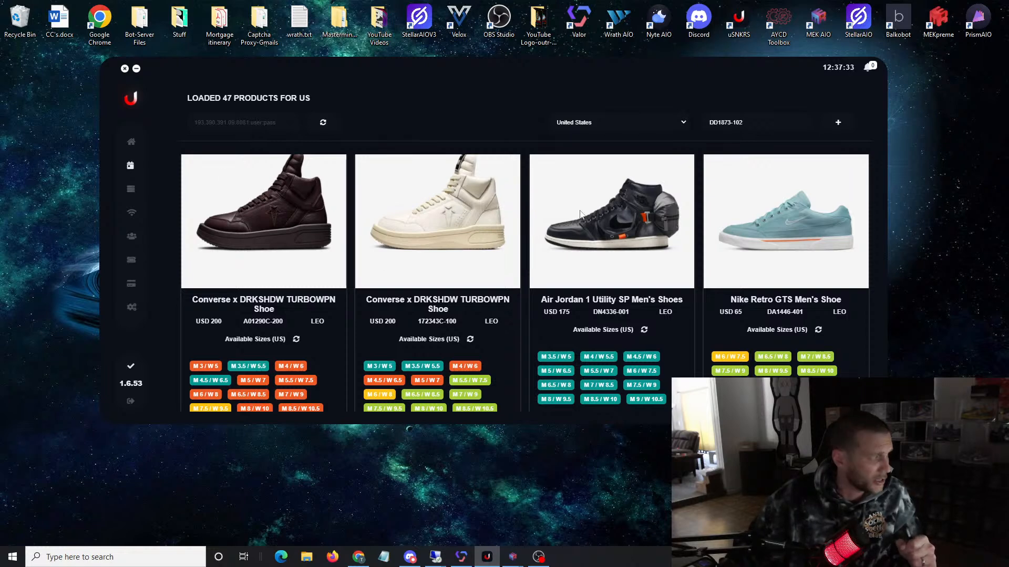
{"action": "left_click", "coordinate": [250, 120]}
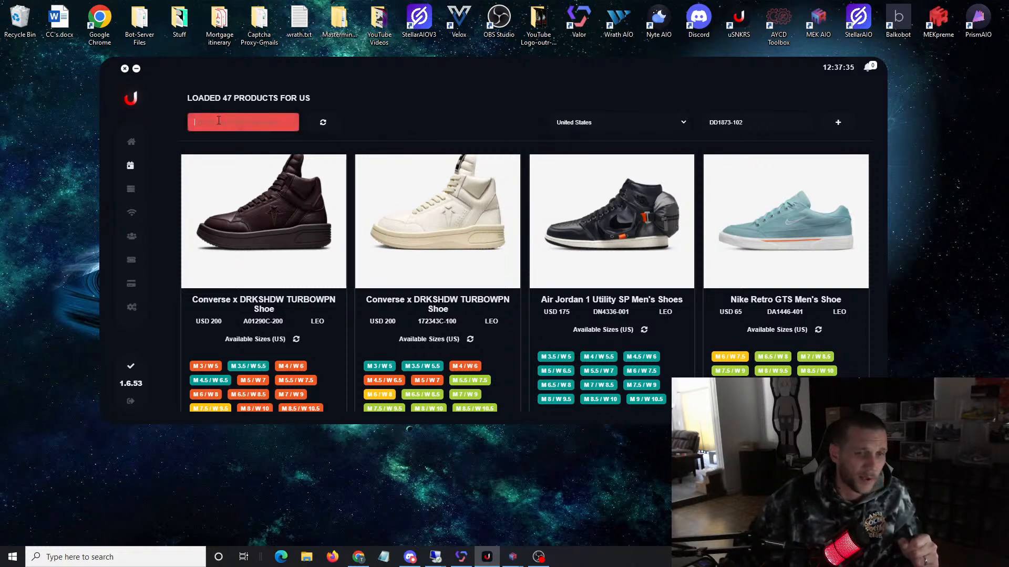
{"action": "left_click", "coordinate": [327, 122]}
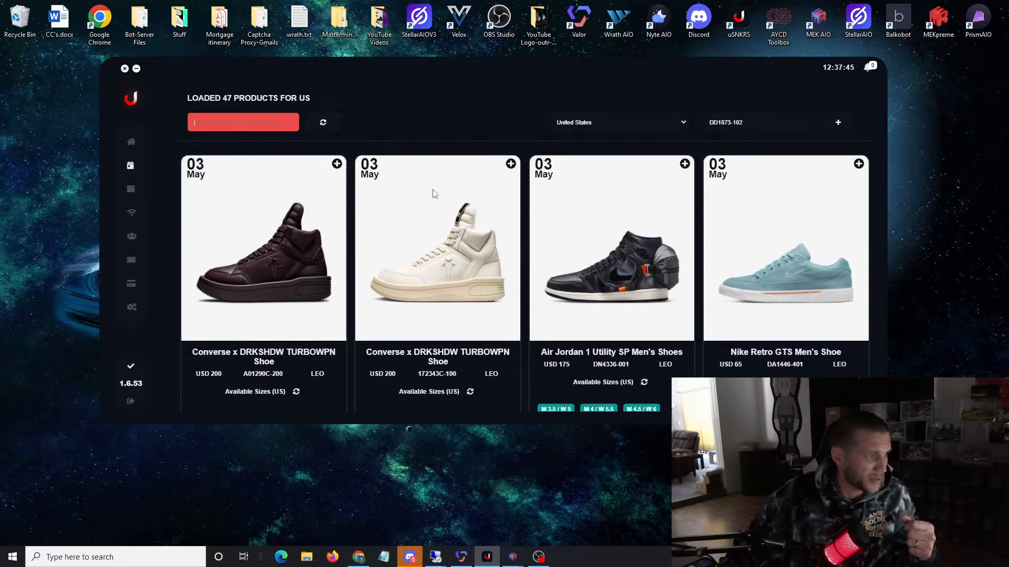
{"action": "scroll", "coordinate": [451, 202], "scroll_direction": "down", "scroll_amount": 5}
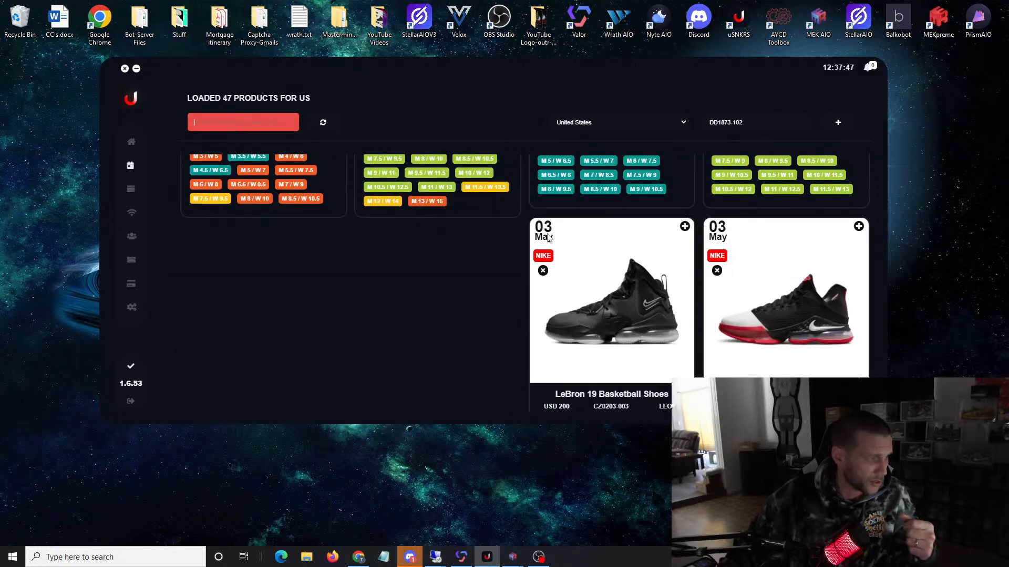
{"action": "scroll", "coordinate": [550, 239], "scroll_direction": "up", "scroll_amount": 5}
{"action": "scroll", "coordinate": [547, 246], "scroll_direction": "down", "scroll_amount": 4}
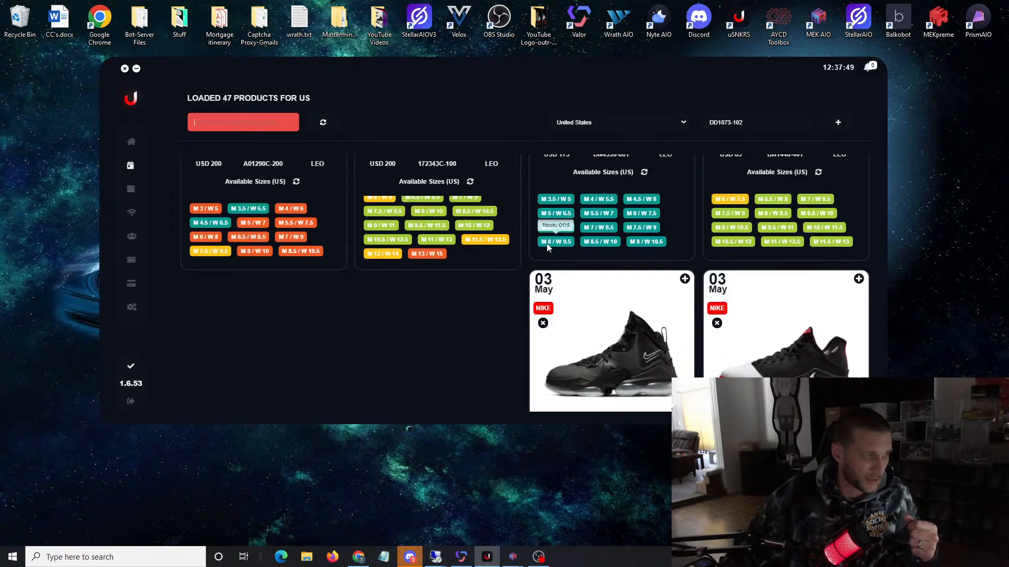
{"action": "scroll", "coordinate": [547, 244], "scroll_direction": "up", "scroll_amount": 4}
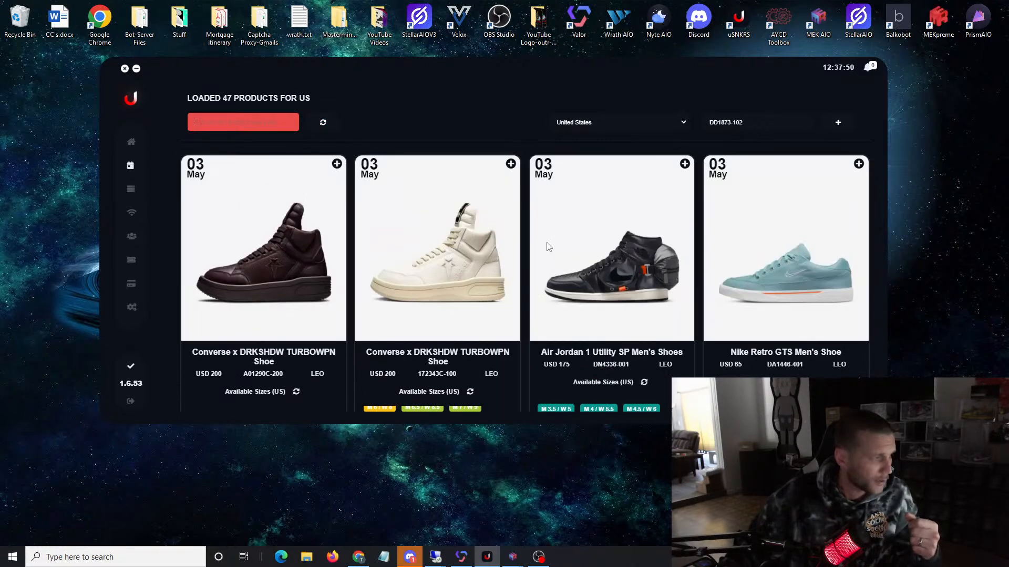
Step: Look through the pages for tasks, proxies, SNKRS accounts, draw profiles and filler tasks
{"action": "left_click", "coordinate": [132, 191]}
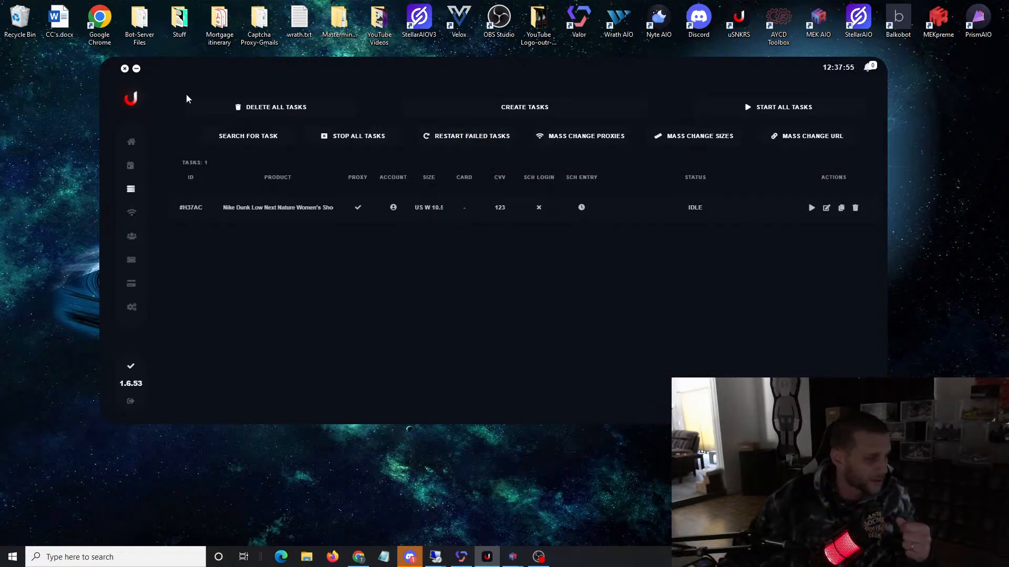
{"action": "left_click", "coordinate": [131, 212]}
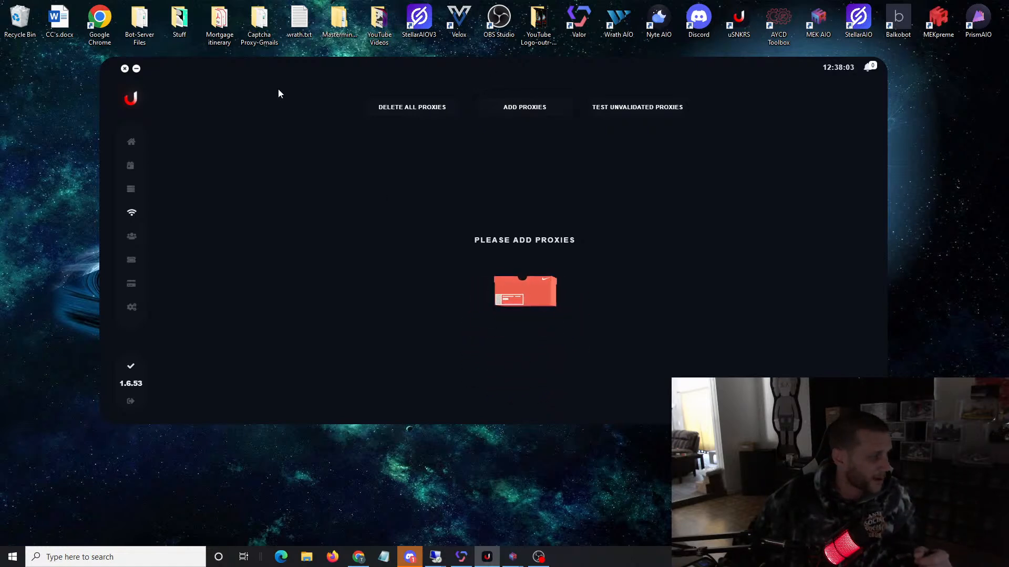
{"action": "left_click", "coordinate": [131, 236]}
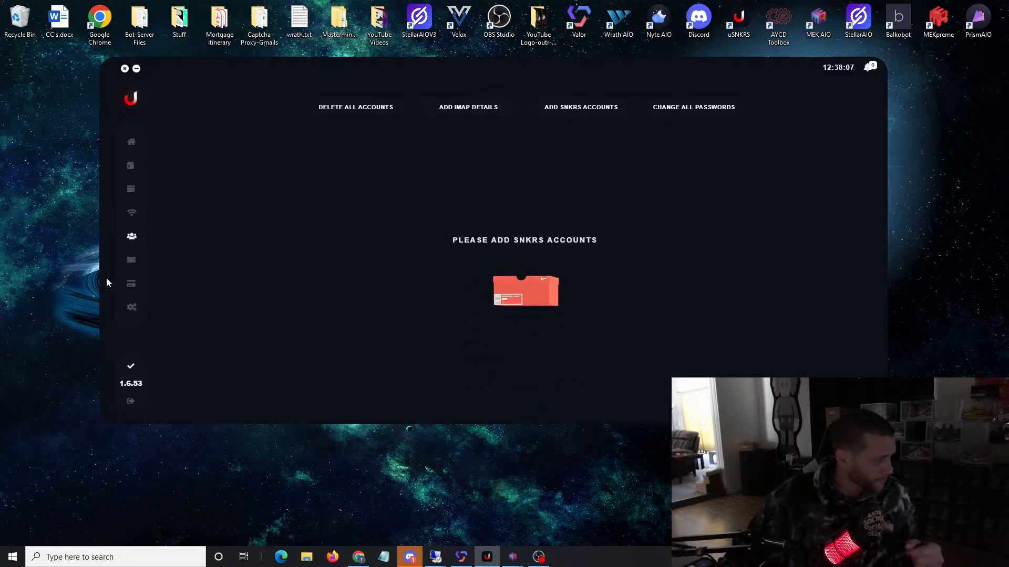
{"action": "left_click", "coordinate": [129, 262]}
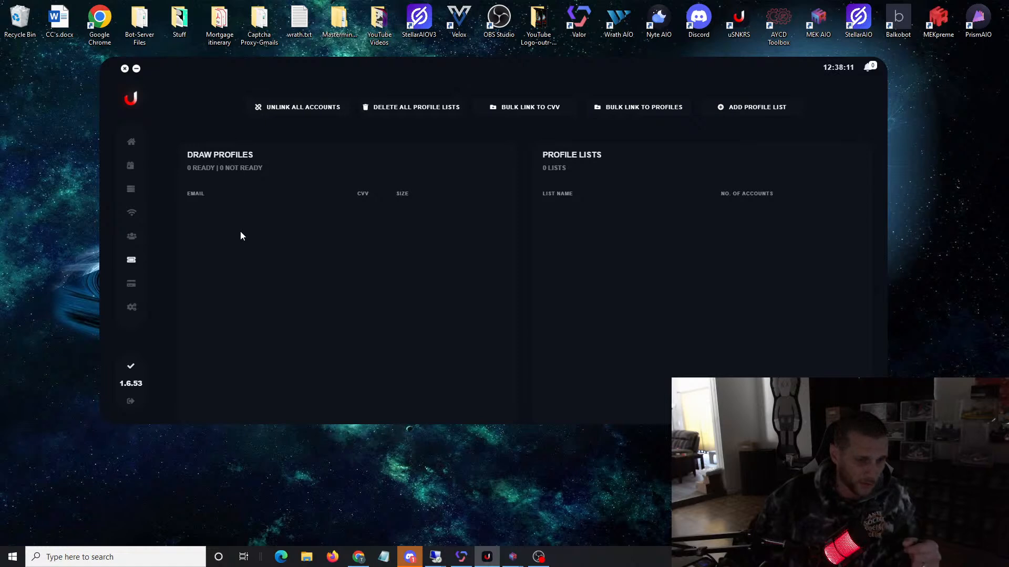
{"action": "left_click", "coordinate": [131, 283]}
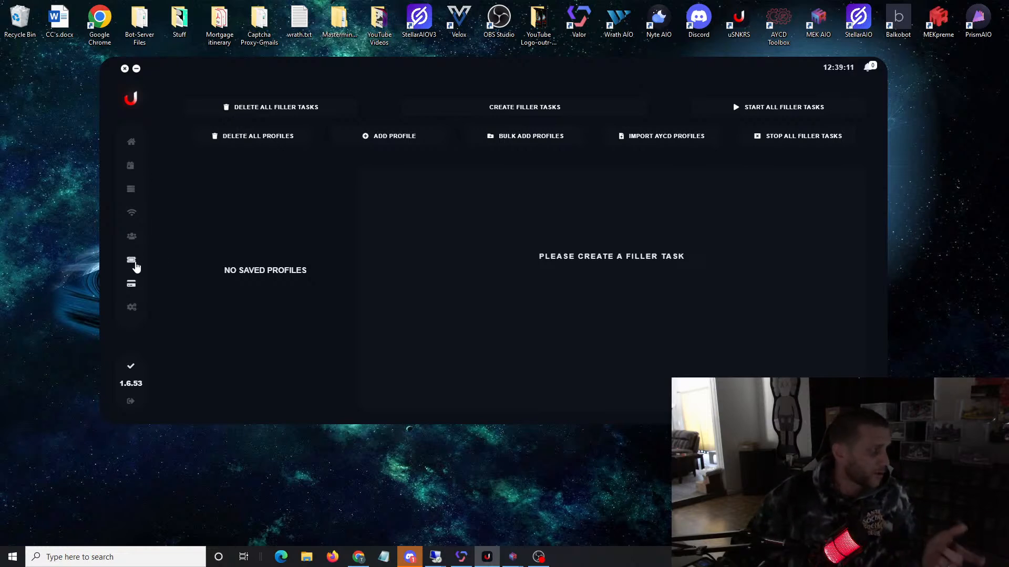
Step: Add one SNKRS account by entering its e-mail and password separated by a vertical bar, and save it
{"action": "left_click", "coordinate": [130, 241]}
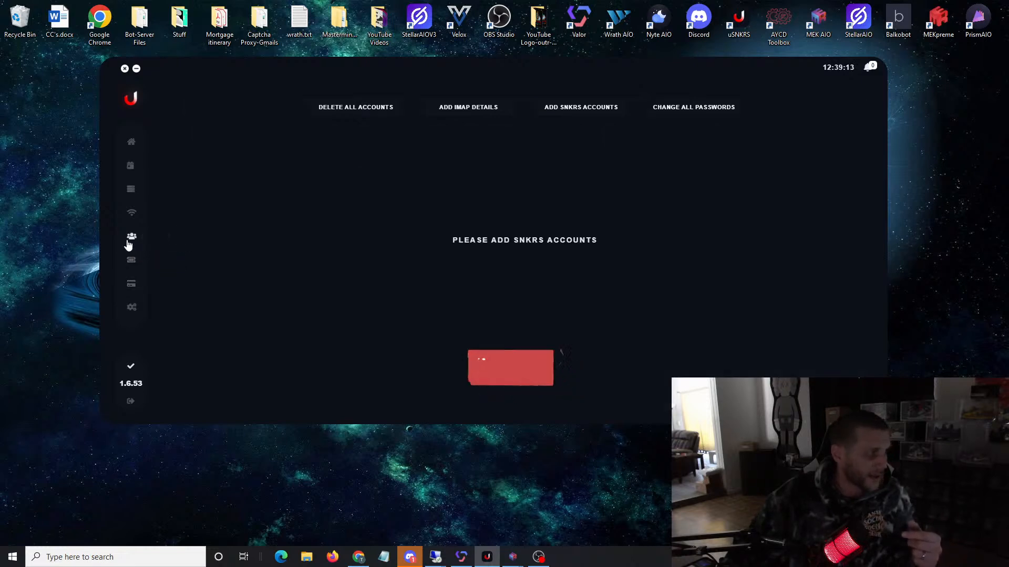
{"action": "left_click", "coordinate": [551, 108]}
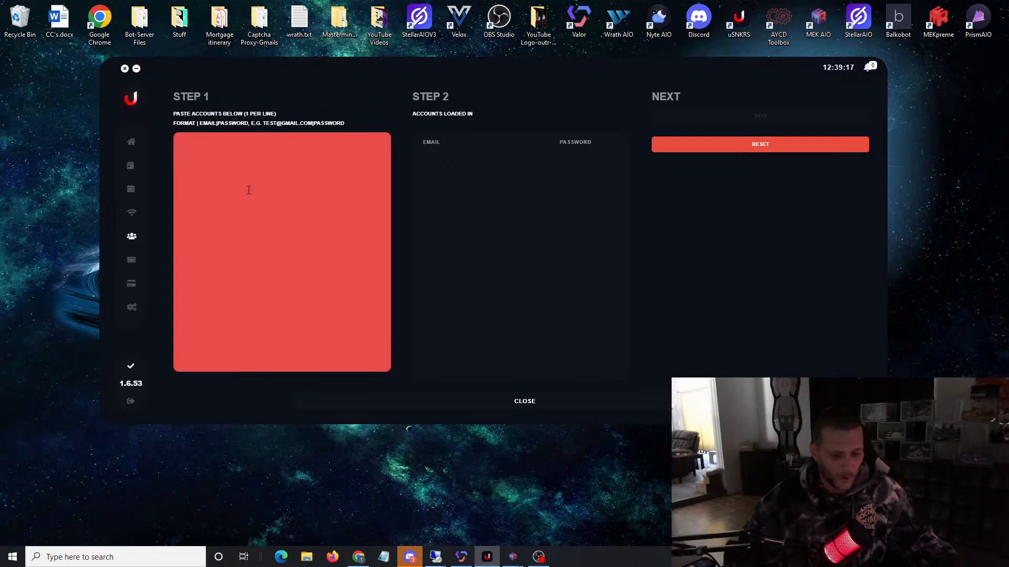
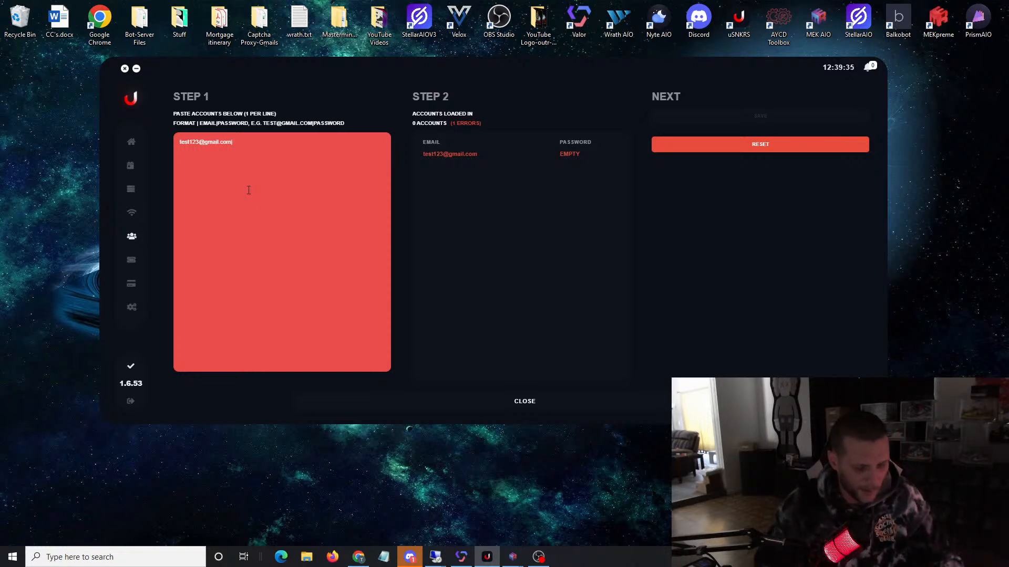
{"action": "type", "text": "Test1"}
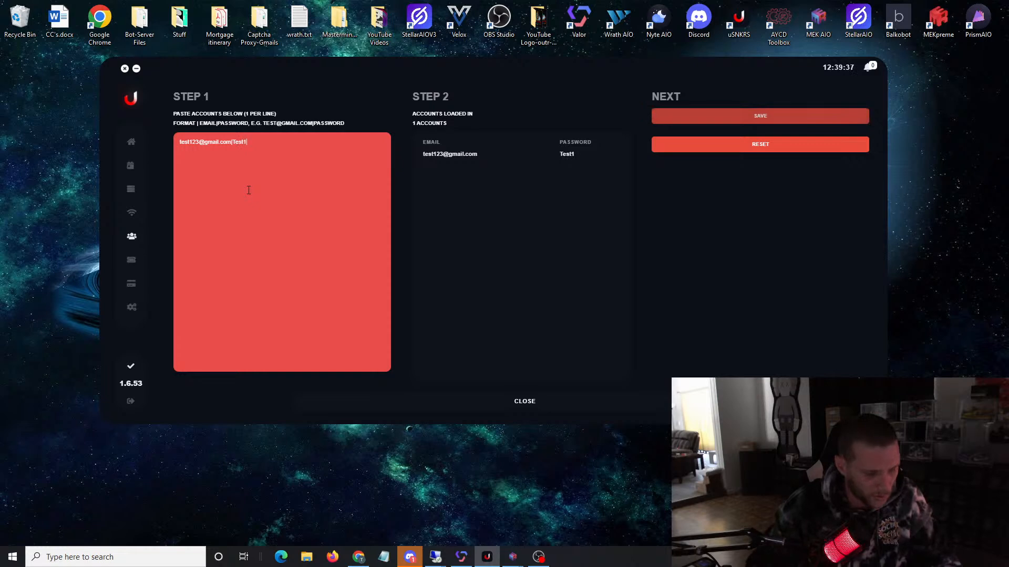
{"action": "type", "text": "23"}
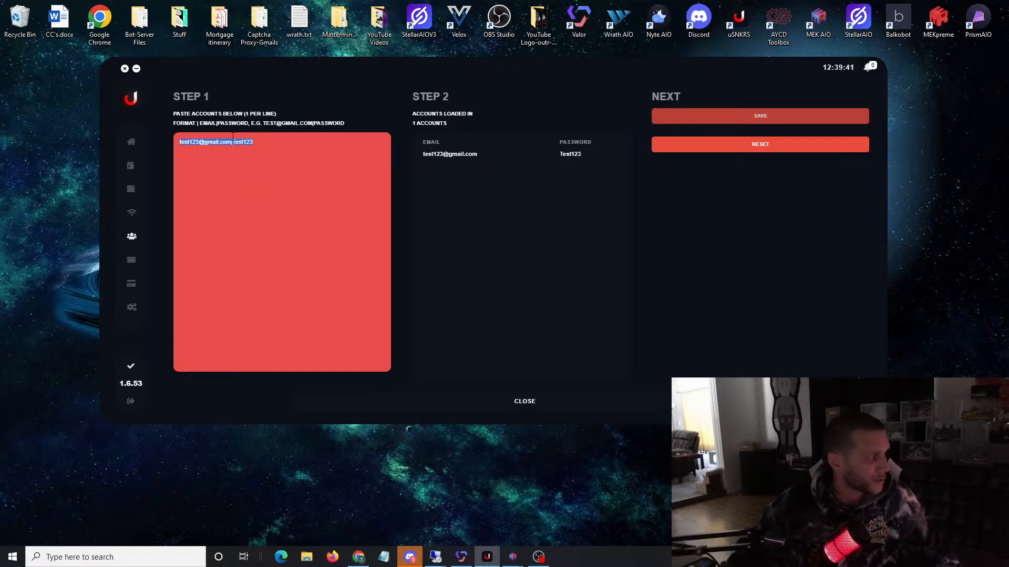
{"action": "left_click", "coordinate": [478, 151]}
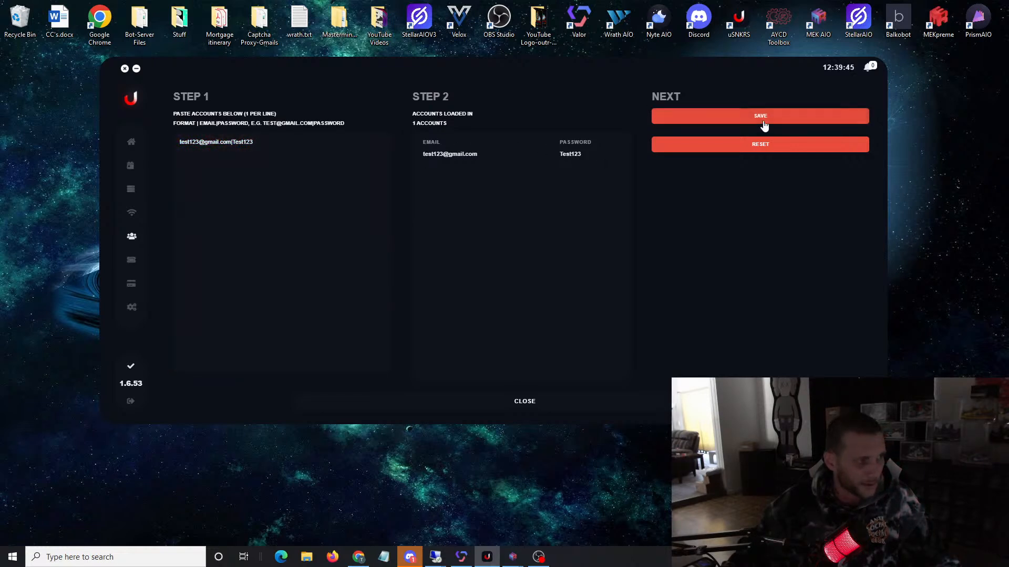
{"action": "left_click", "coordinate": [766, 120]}
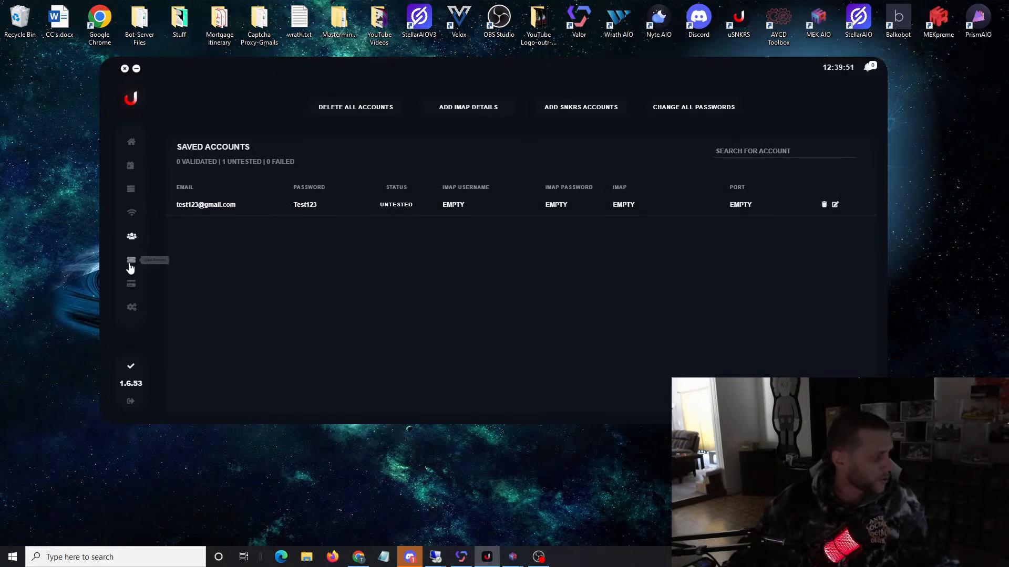
Step: Set the new account's draw profile to the CVV Input option for accounts with details ready and enter the card's CVV
{"action": "left_click", "coordinate": [131, 267]}
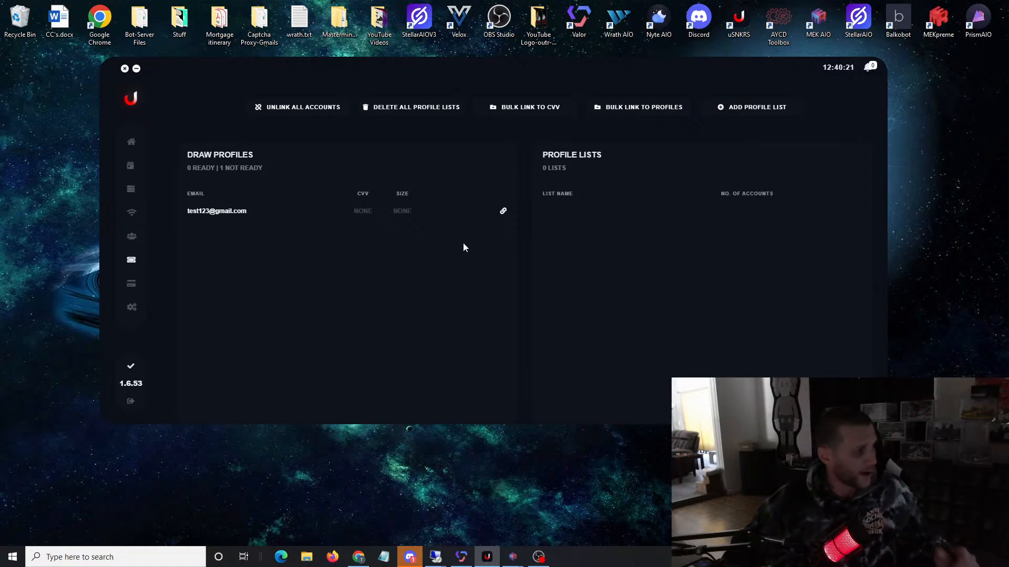
{"action": "left_click", "coordinate": [503, 213]}
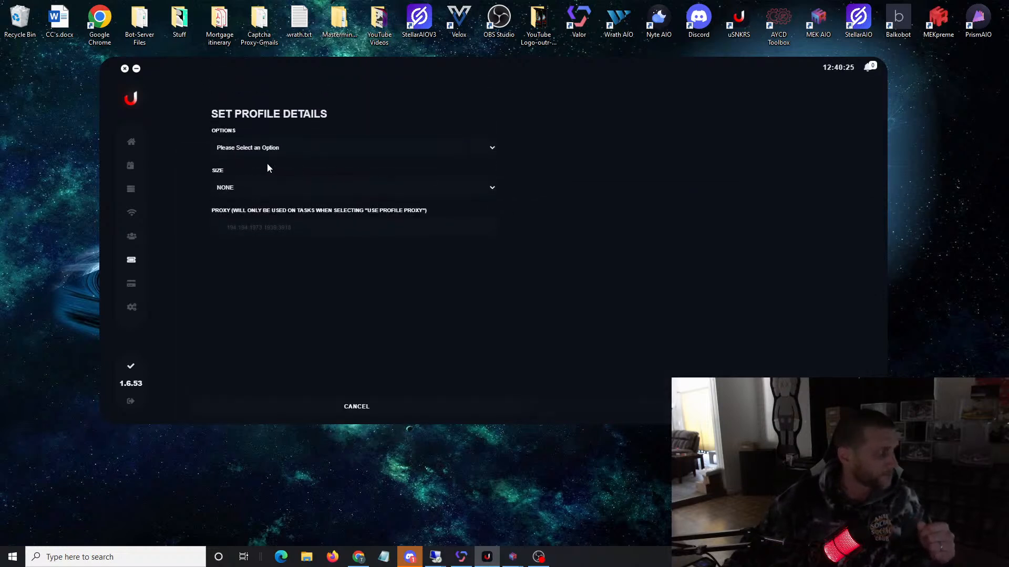
{"action": "left_click", "coordinate": [342, 156]}
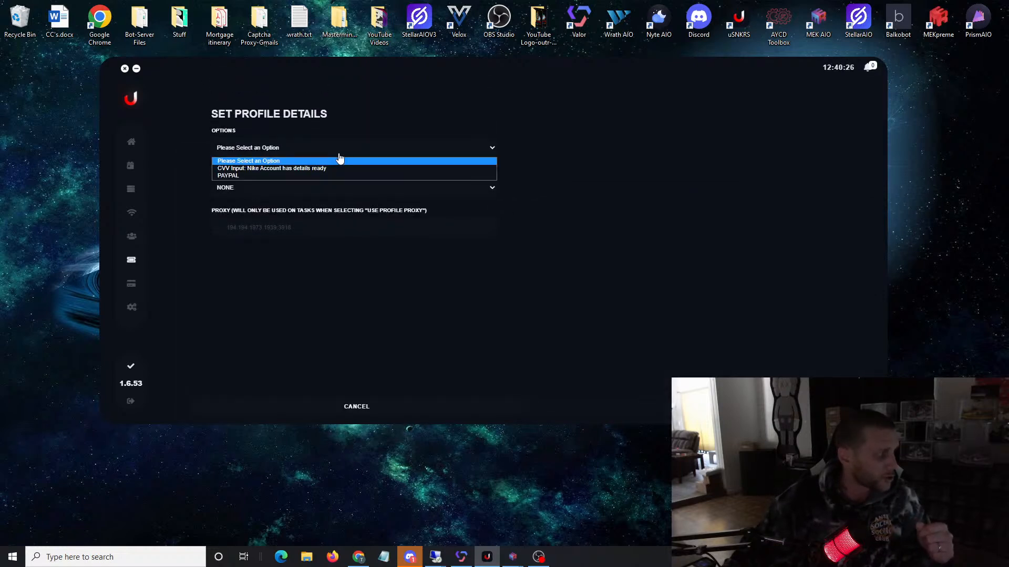
{"action": "left_click", "coordinate": [282, 168]}
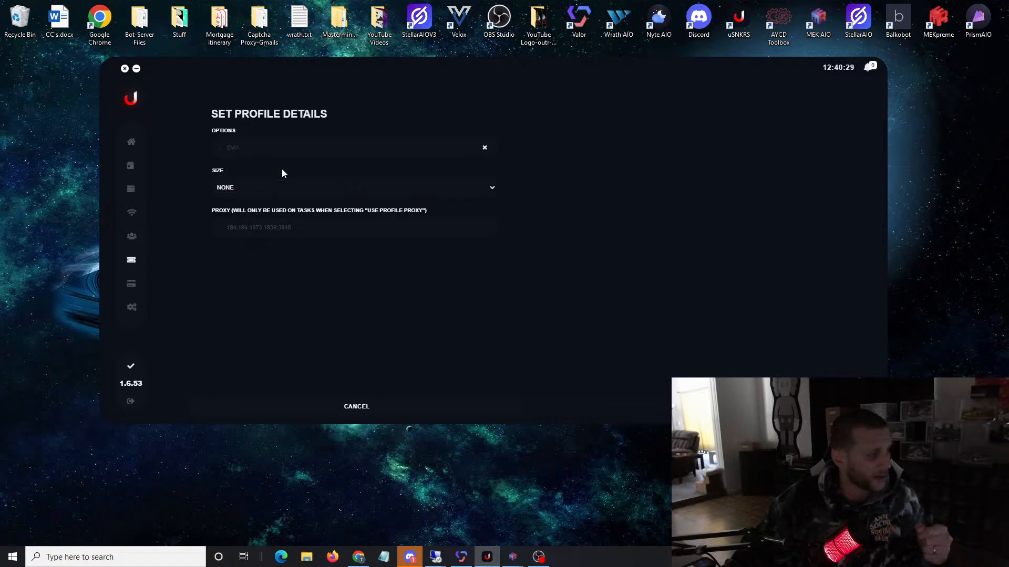
{"action": "left_click", "coordinate": [258, 152]}
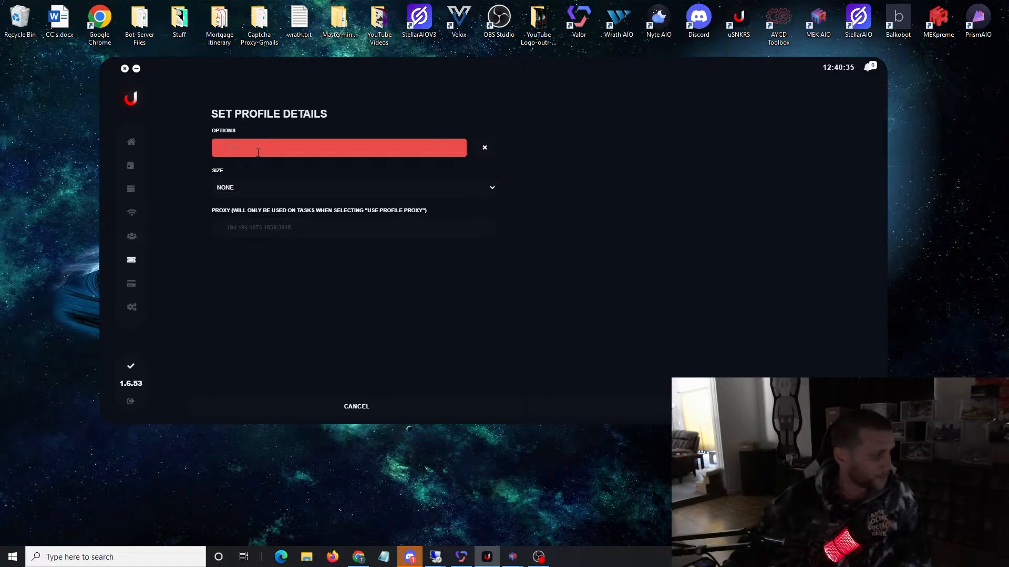
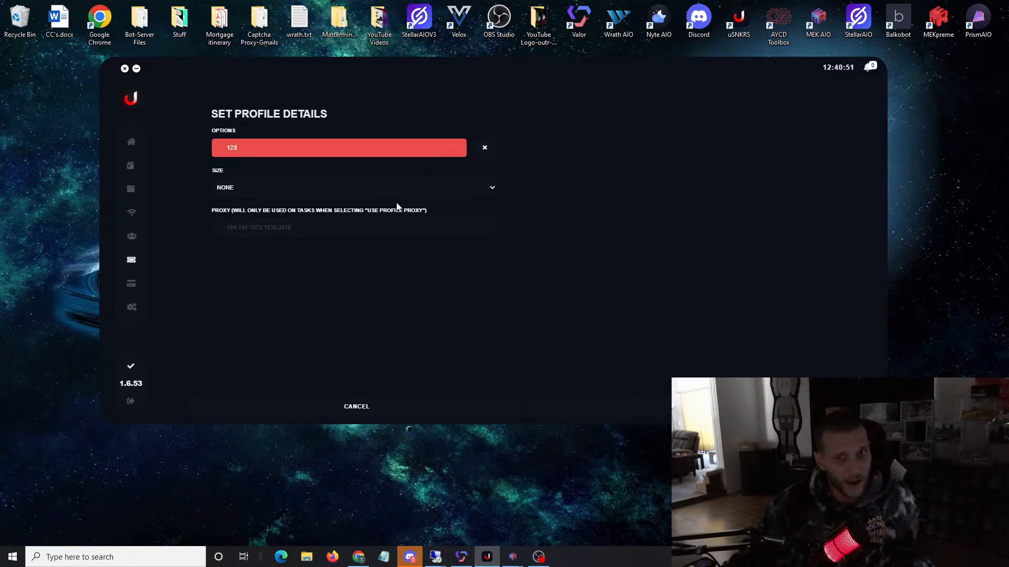
Step: Set the draw profile's size to US 9, paste the proxy with its credentials, and save the profile
{"action": "left_click", "coordinate": [368, 193]}
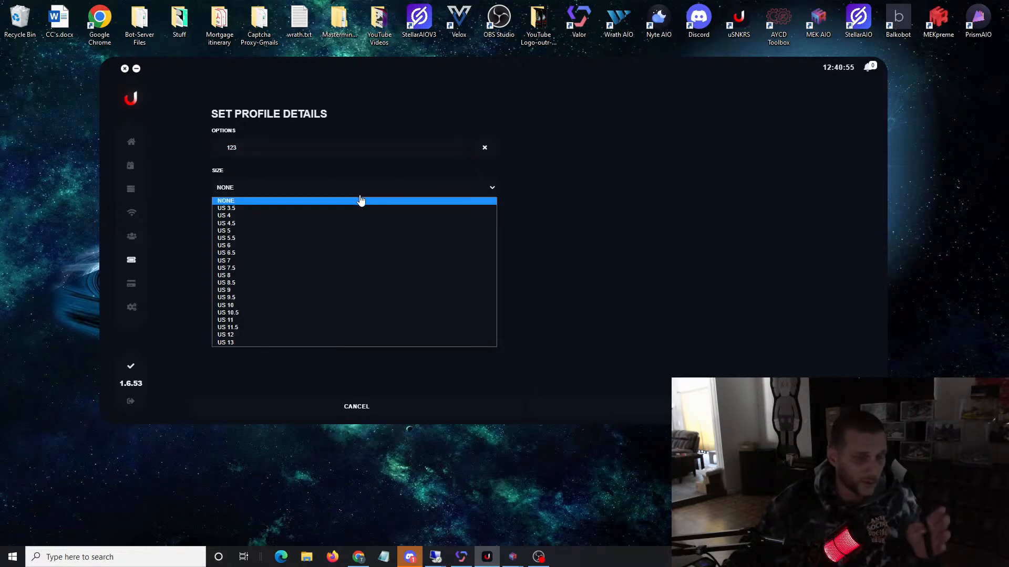
{"action": "left_click", "coordinate": [273, 292]}
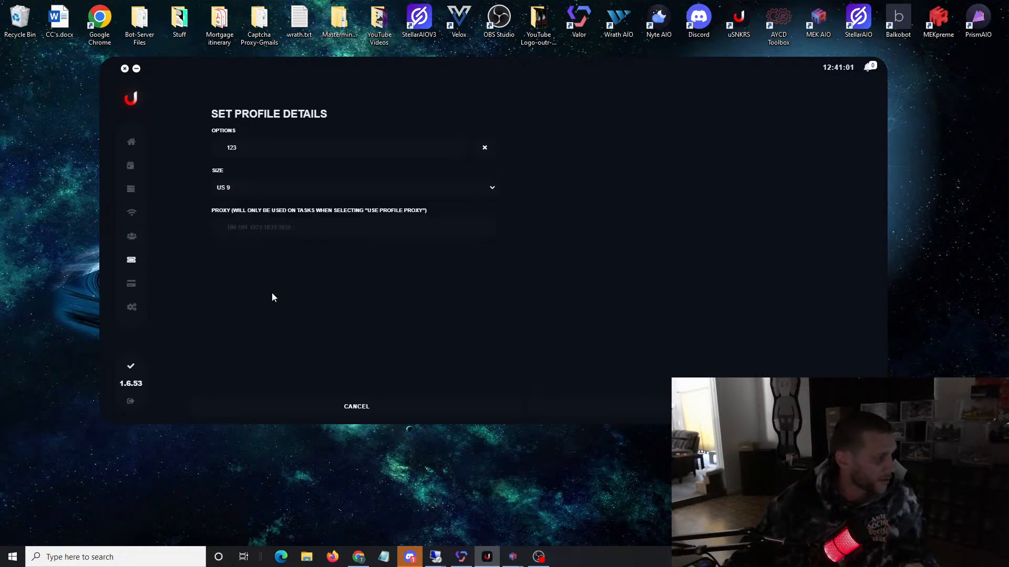
{"action": "left_click", "coordinate": [241, 234]}
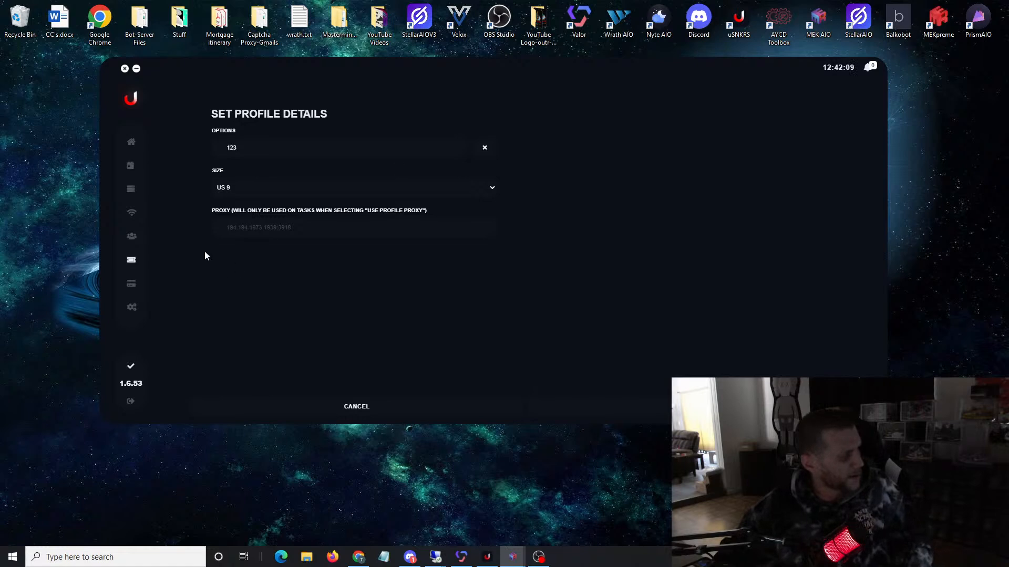
{"action": "left_click", "coordinate": [263, 231]}
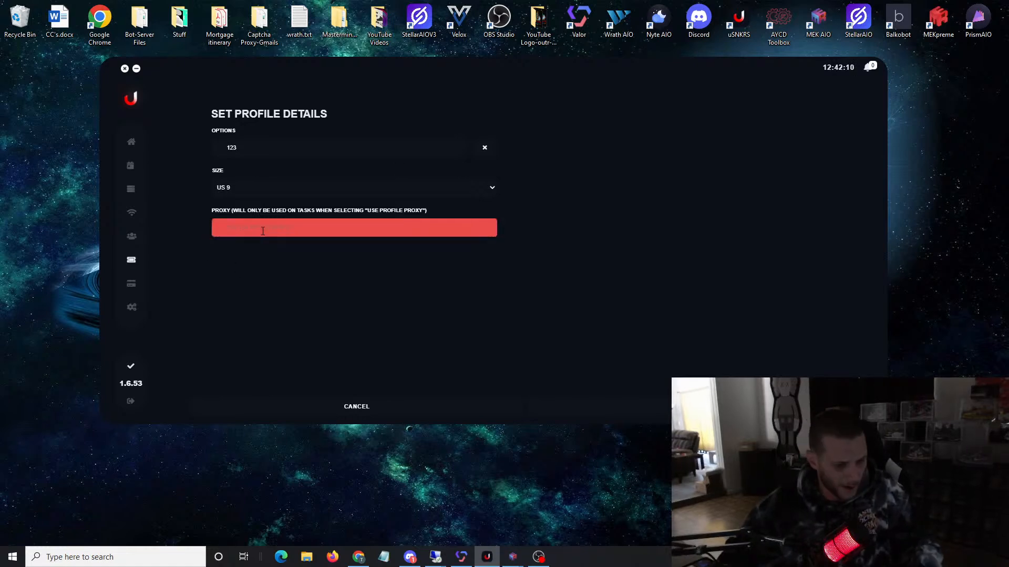
{"action": "key", "text": "ctrl+v"}
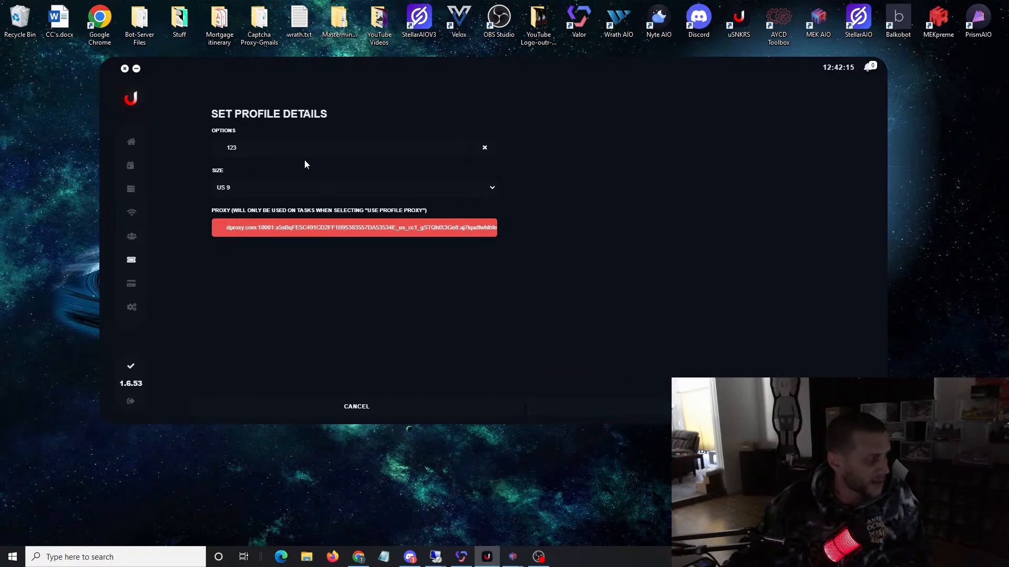
{"action": "left_click", "coordinate": [599, 407]}
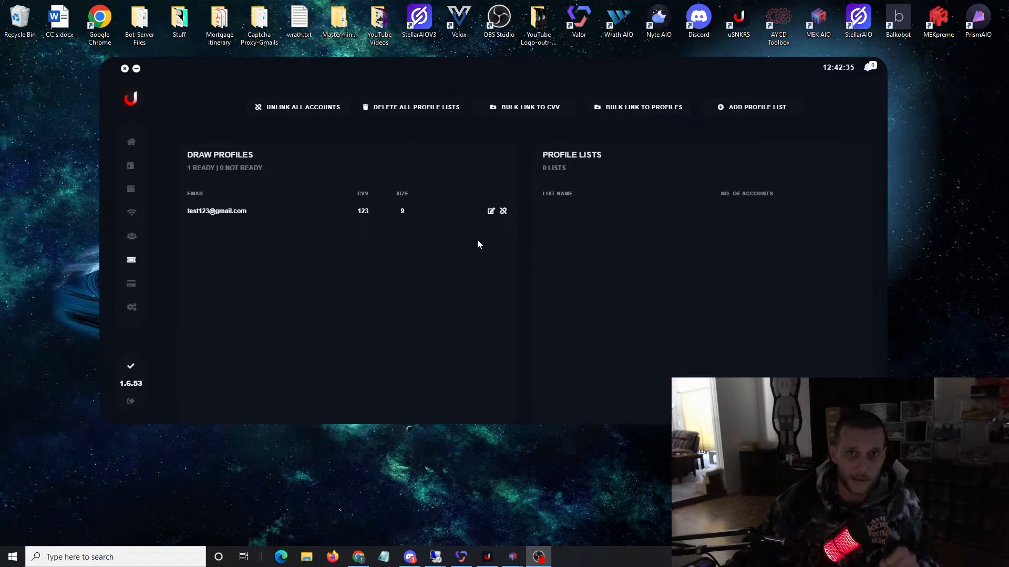
Step: Delete the existing Nike Dunk Low Next Nature task from the task list
{"action": "left_click", "coordinate": [134, 194]}
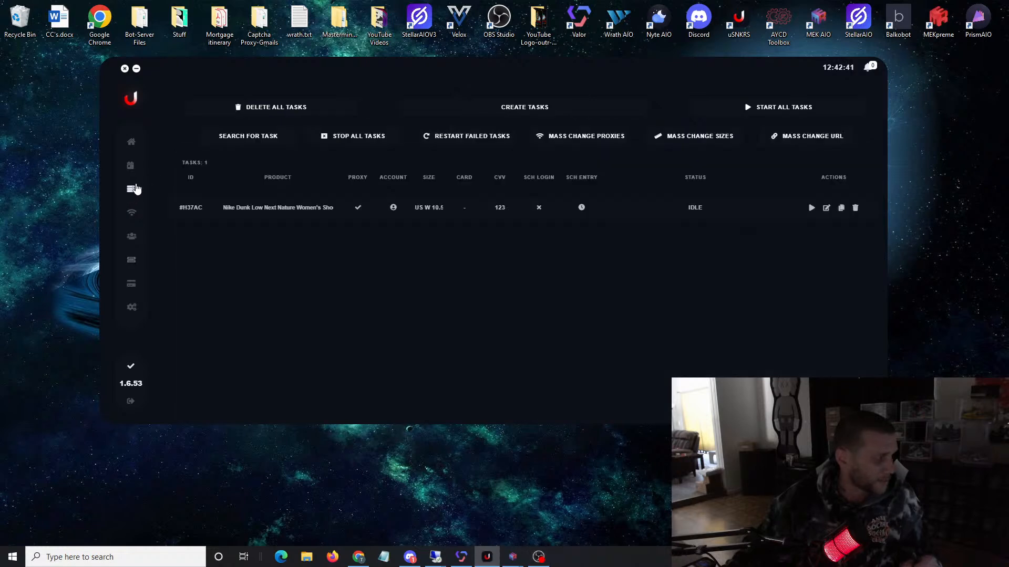
{"action": "left_click", "coordinate": [855, 208]}
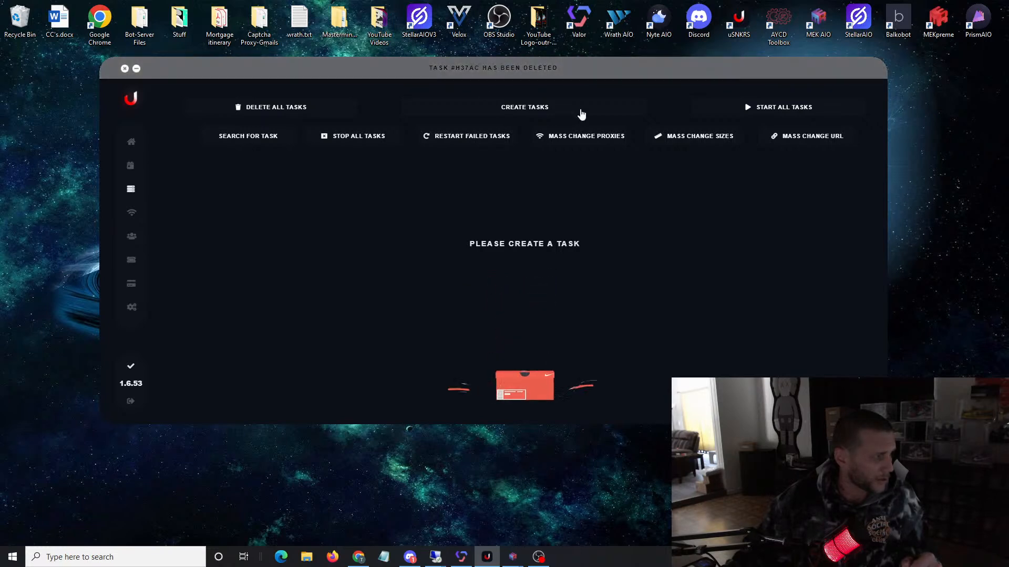
Step: Create a Manual Mode task that uses all ready profiles and the profile proxy
{"action": "left_click", "coordinate": [566, 109]}
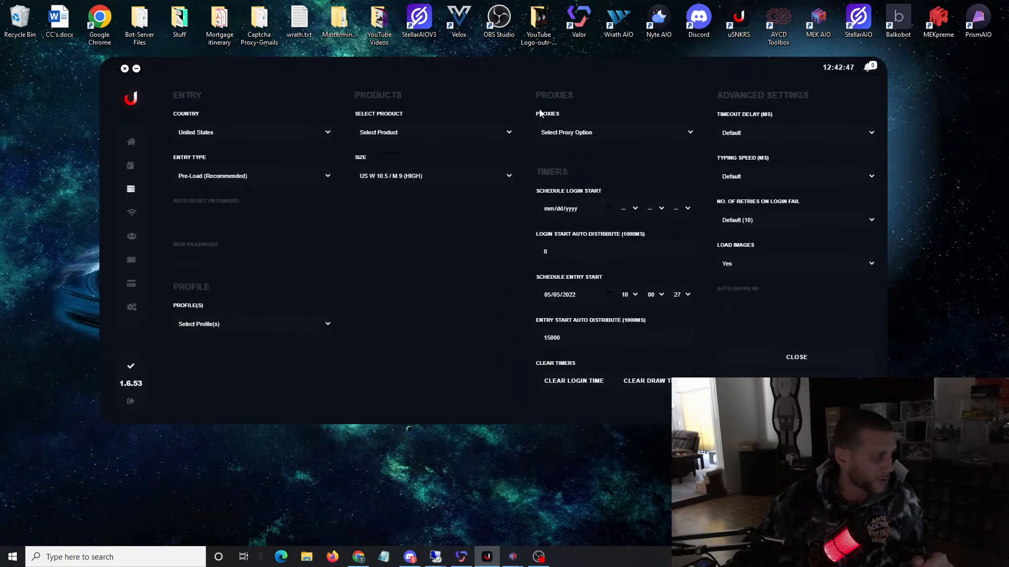
{"action": "left_click", "coordinate": [249, 179]}
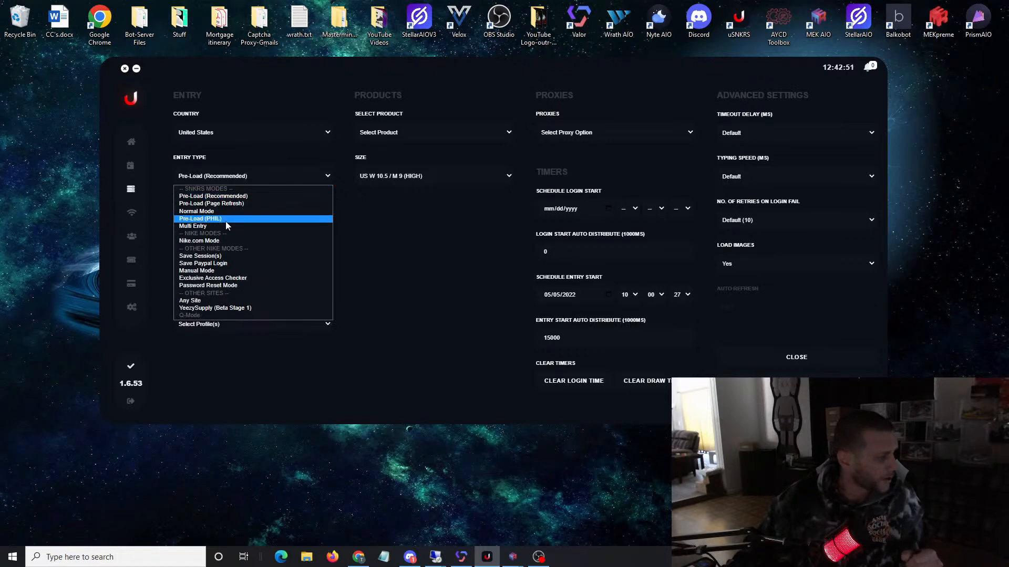
{"action": "left_click", "coordinate": [223, 271]}
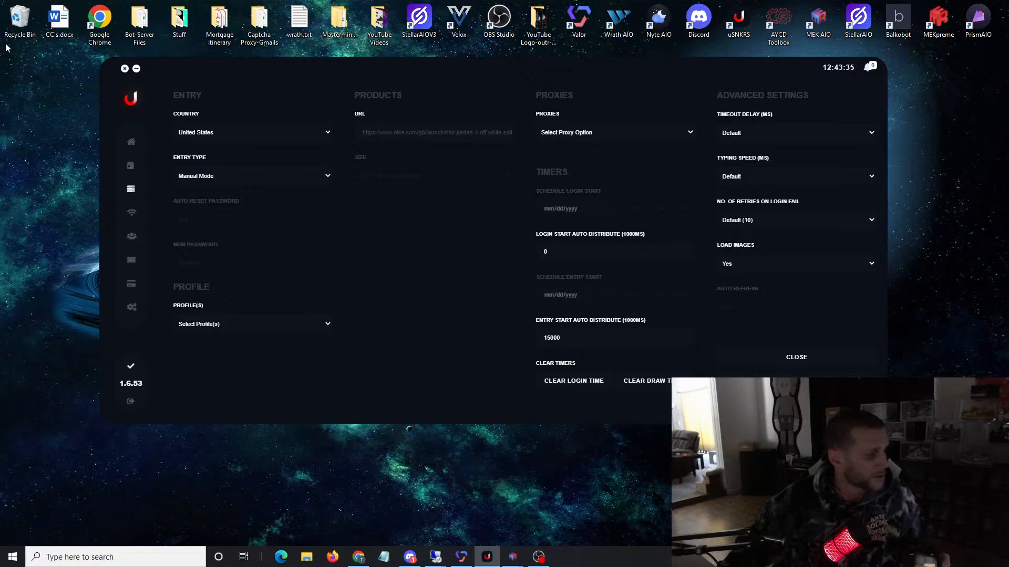
{"action": "left_click", "coordinate": [259, 326]}
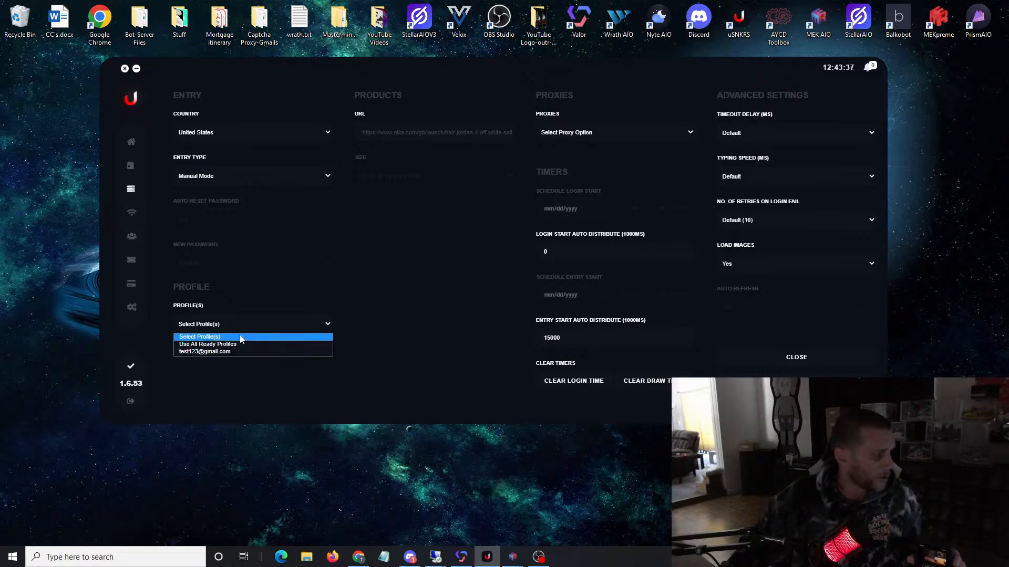
{"action": "left_click", "coordinate": [238, 346]}
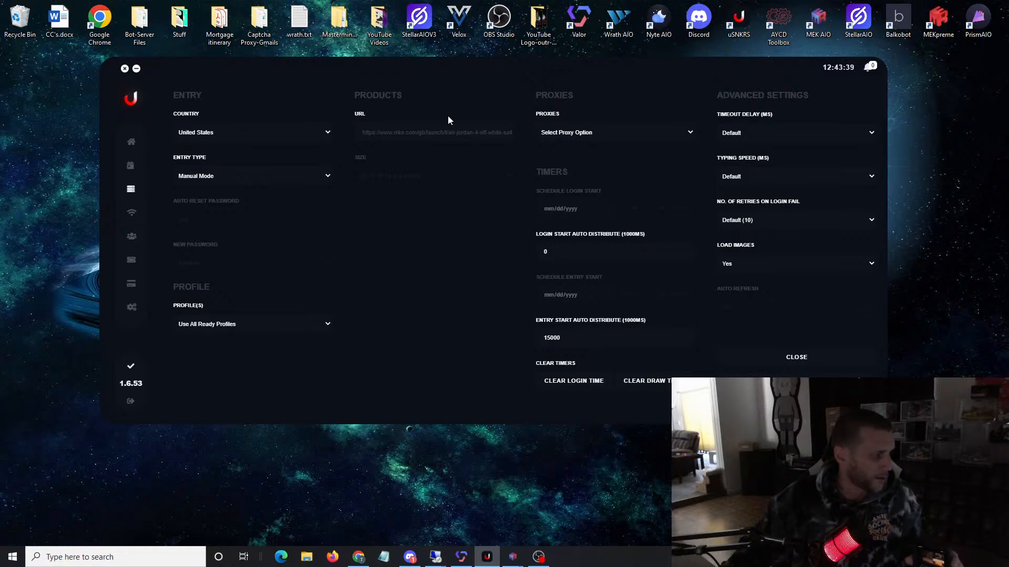
{"action": "left_click", "coordinate": [608, 135]}
{"action": "left_click", "coordinate": [588, 160]}
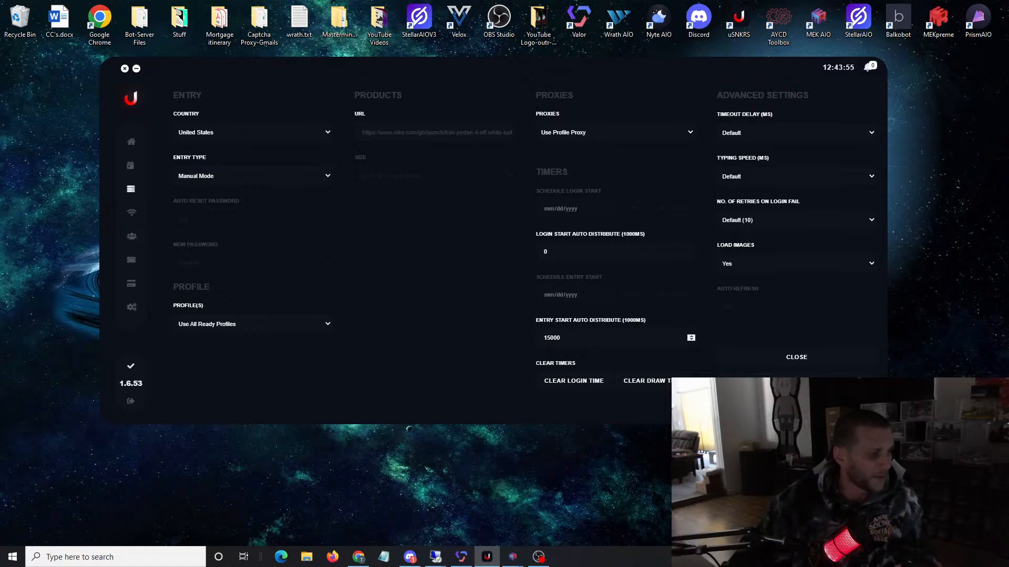
{"action": "left_click", "coordinate": [796, 374]}
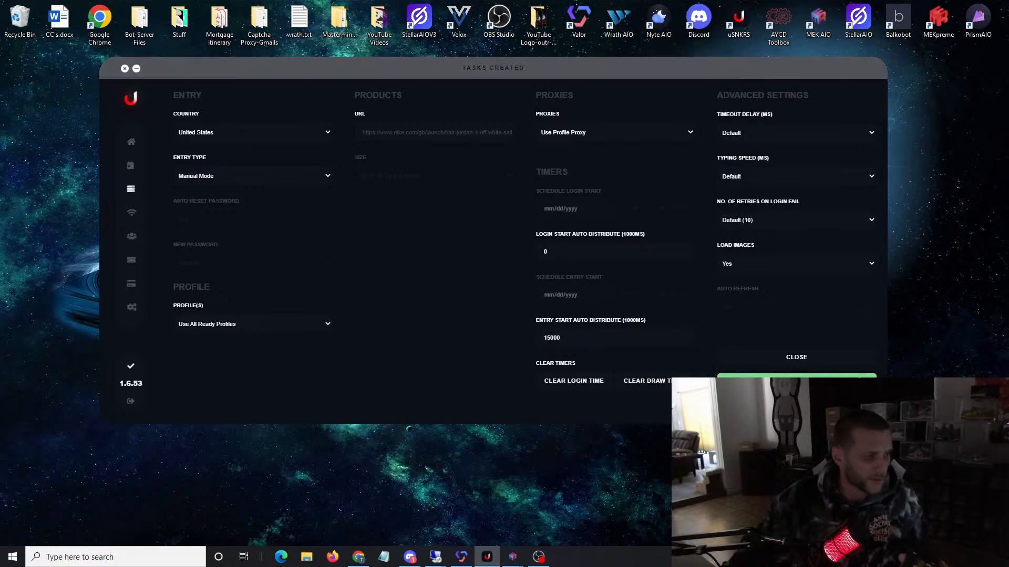
{"action": "scroll", "coordinate": [539, 303], "scroll_direction": "down", "scroll_amount": 1}
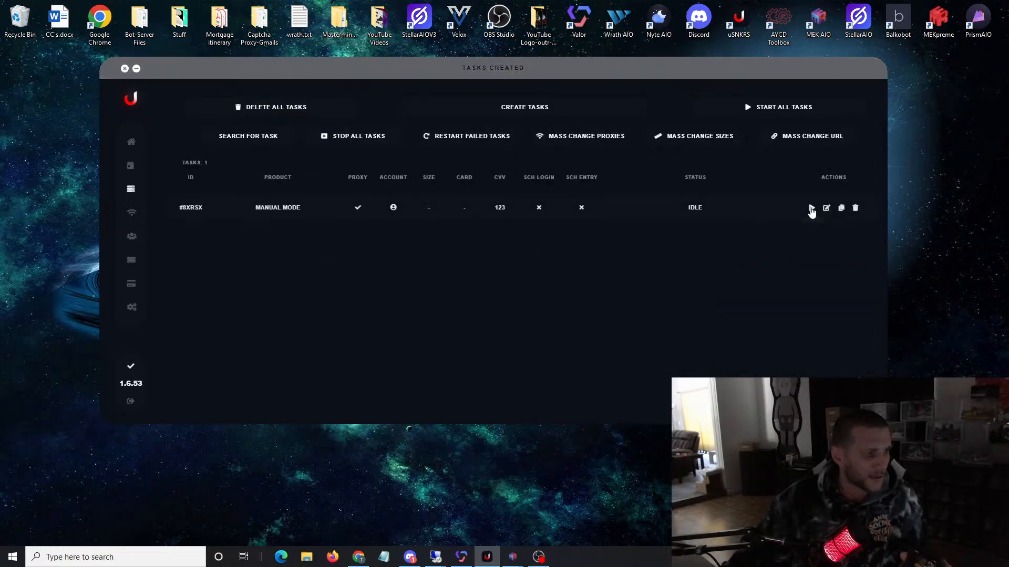
Step: Run the Manual Mode task, declining to save the login password in its browser window, and stop the task
{"action": "left_click", "coordinate": [811, 208]}
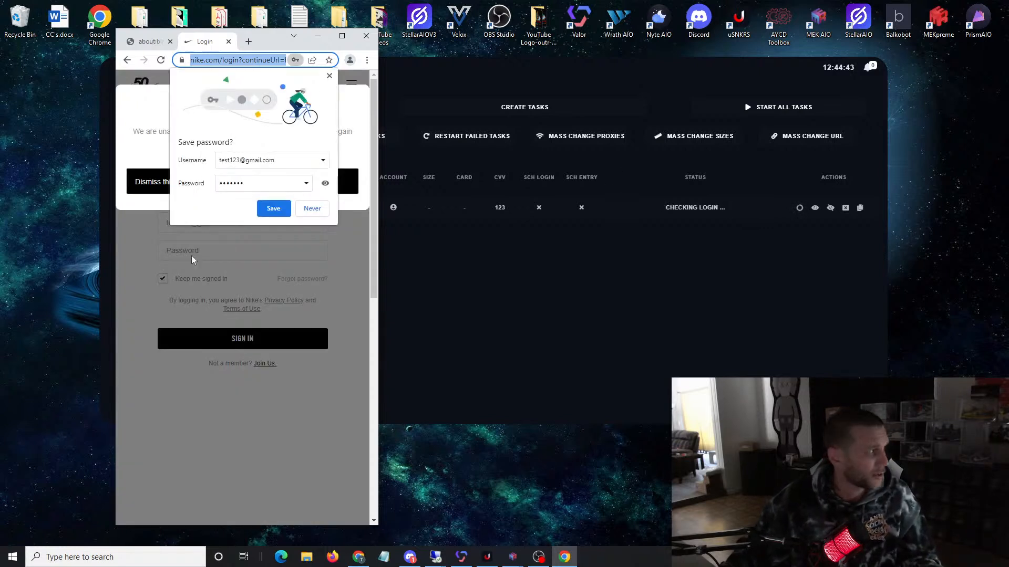
{"action": "left_click", "coordinate": [311, 209]}
{"action": "left_click_drag", "start_coordinate": [139, 132], "coordinate": [338, 148]}
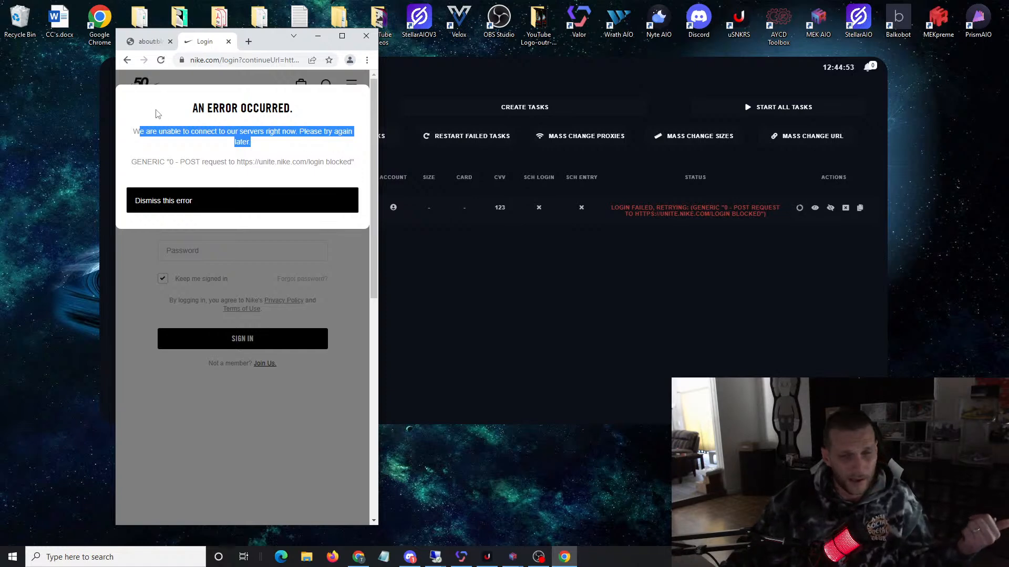
{"action": "left_click", "coordinate": [840, 218]}
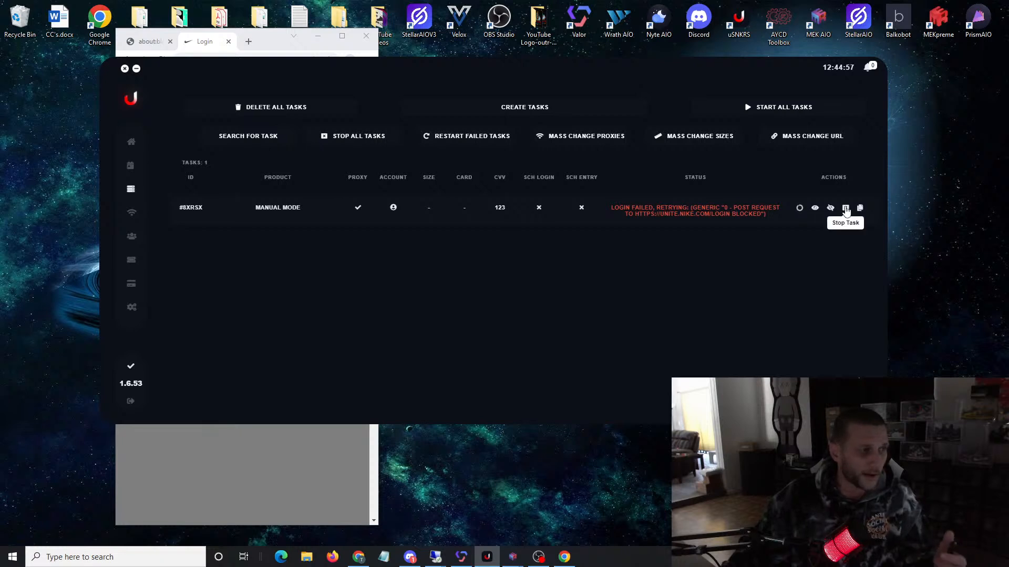
{"action": "left_click", "coordinate": [844, 208]}
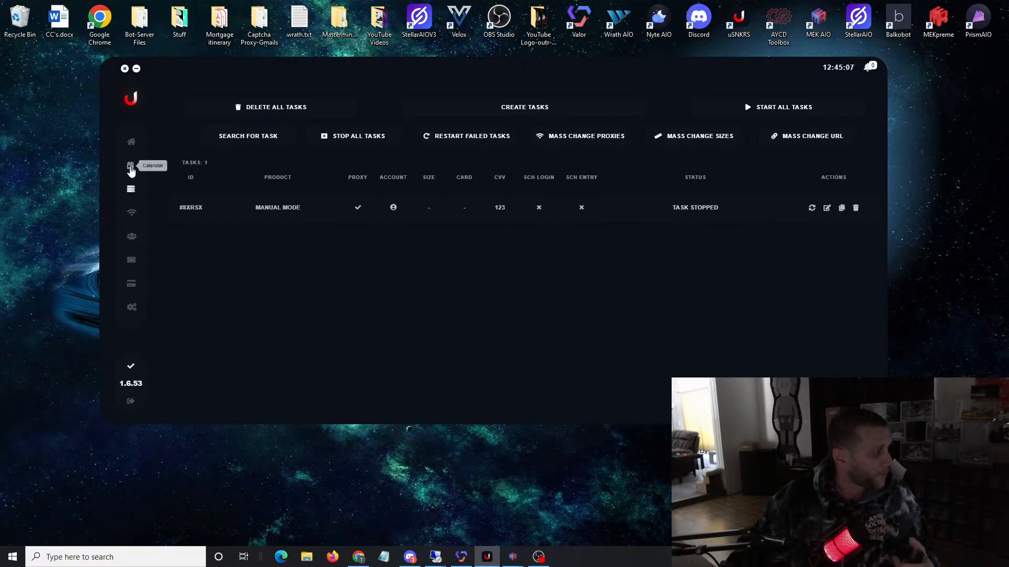
Step: Start a new task for the Converse x DRKSHDW TURBOWPN Shoe A01290C-200 from the release calendar, with Use All Ready Profiles and Use Profile Size
{"action": "left_click", "coordinate": [131, 167]}
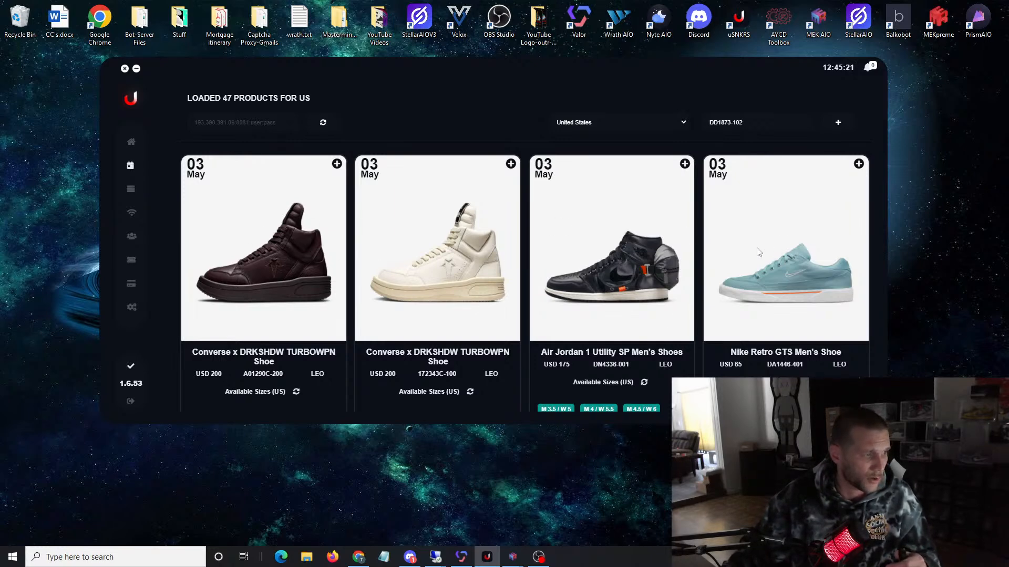
{"action": "scroll", "coordinate": [758, 253], "scroll_direction": "down", "scroll_amount": 5}
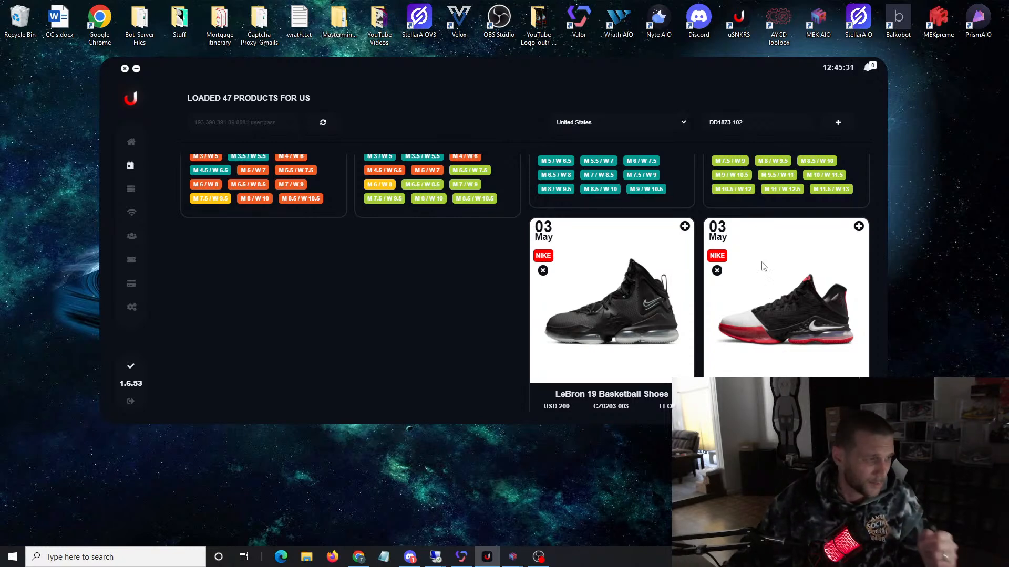
{"action": "scroll", "coordinate": [710, 272], "scroll_direction": "up", "scroll_amount": 5}
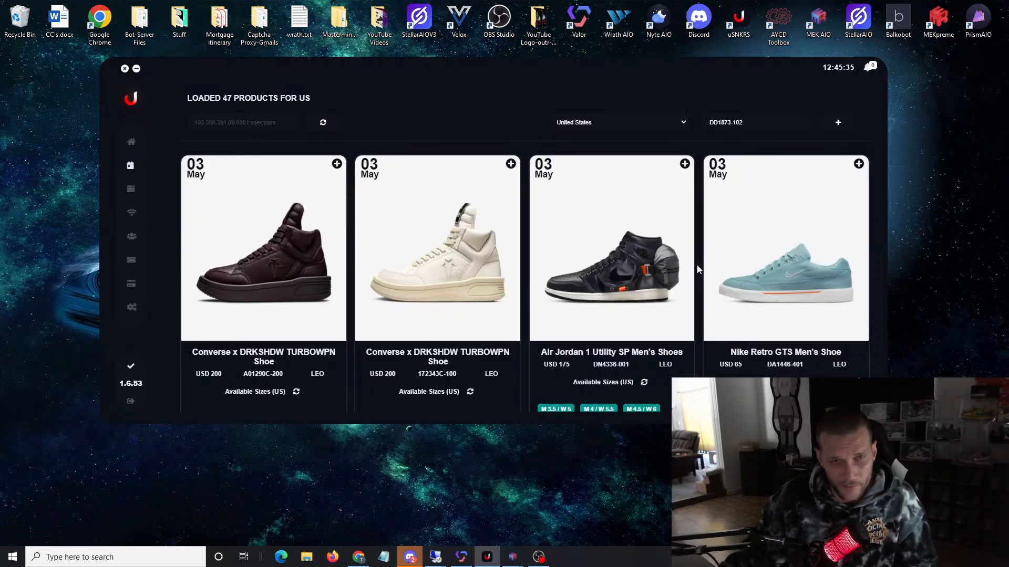
{"action": "left_click", "coordinate": [336, 165]}
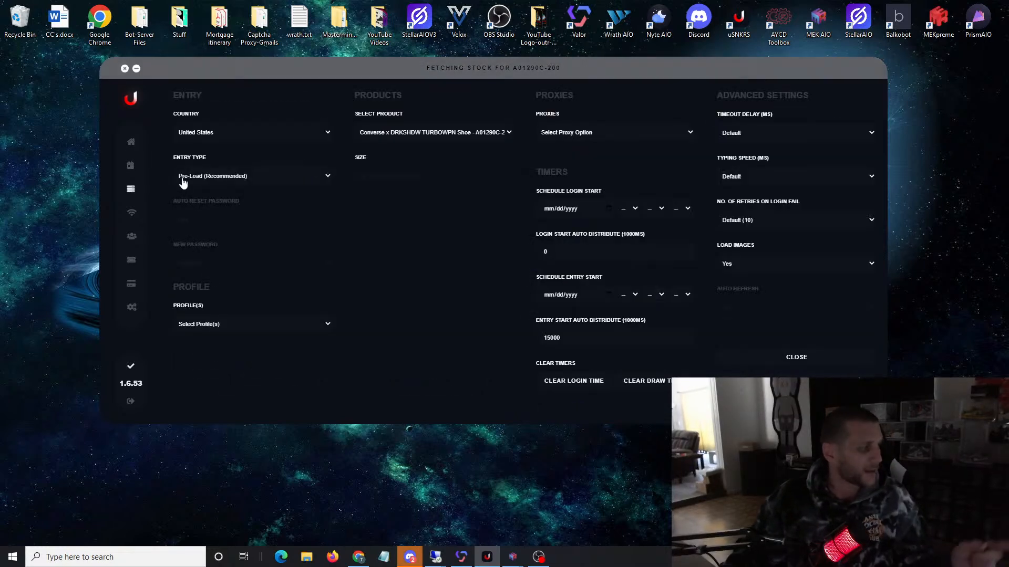
{"action": "left_click", "coordinate": [215, 328]}
{"action": "left_click", "coordinate": [211, 344]}
{"action": "left_click", "coordinate": [408, 184]}
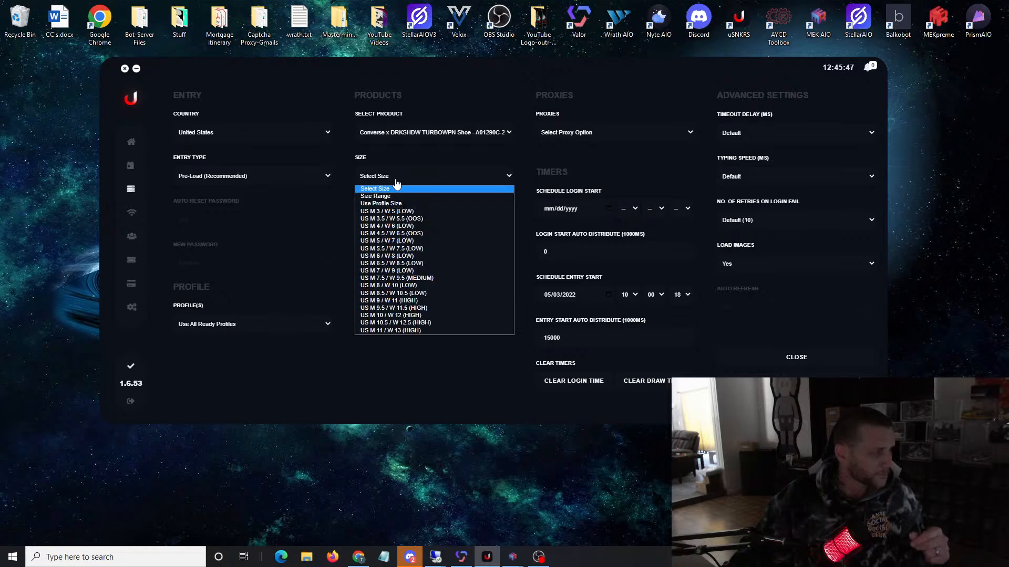
{"action": "left_click", "coordinate": [403, 205]}
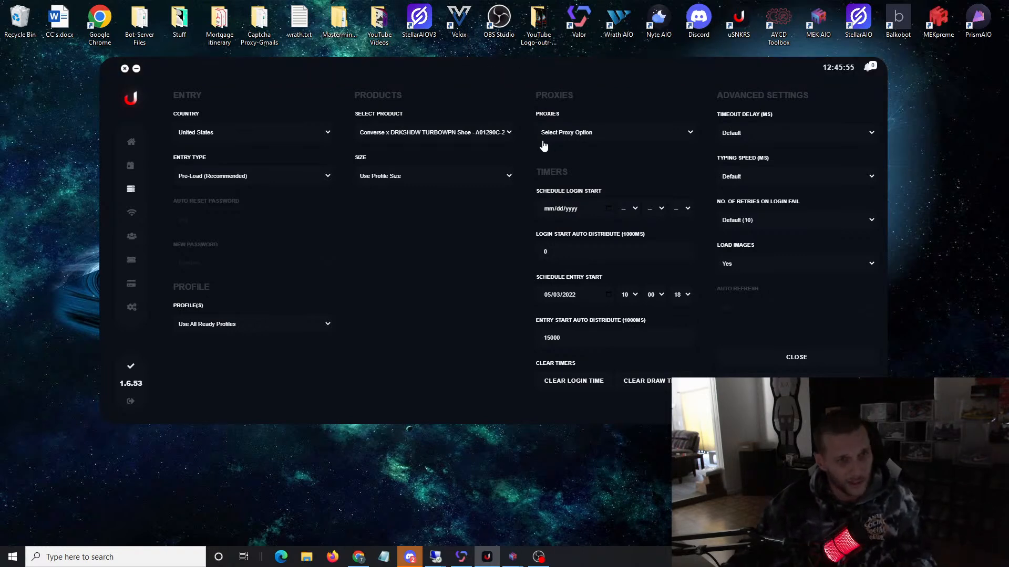
Step: Check the size stored in the draw profile, keep the Converse task on Use Profile Size, and set its proxies to Use Profile Proxy
{"action": "left_click", "coordinate": [131, 262]}
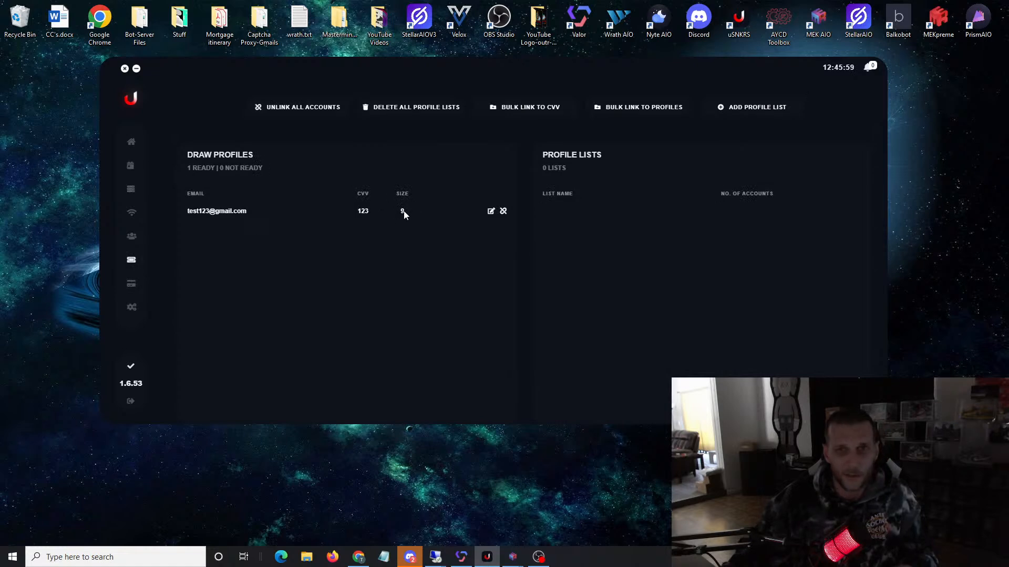
{"action": "left_click", "coordinate": [131, 189]}
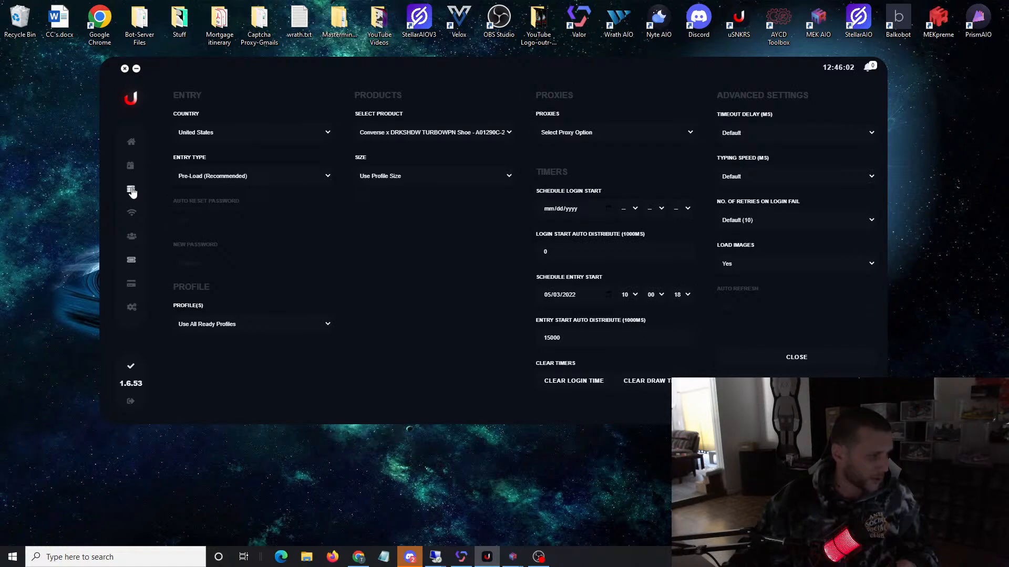
{"action": "left_click", "coordinate": [450, 179]}
{"action": "left_click", "coordinate": [429, 202]}
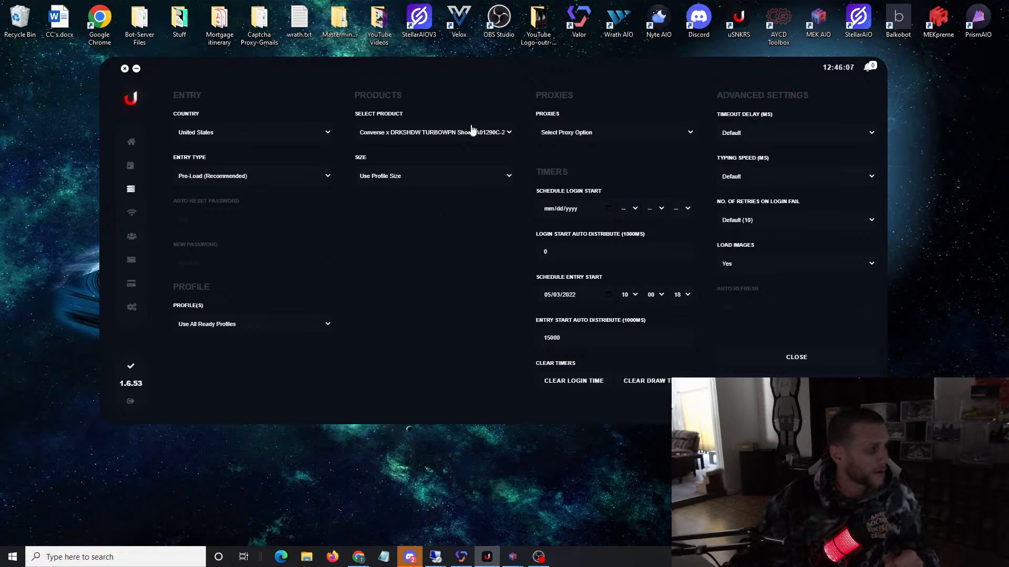
{"action": "left_click", "coordinate": [598, 135]}
{"action": "left_click", "coordinate": [581, 162]}
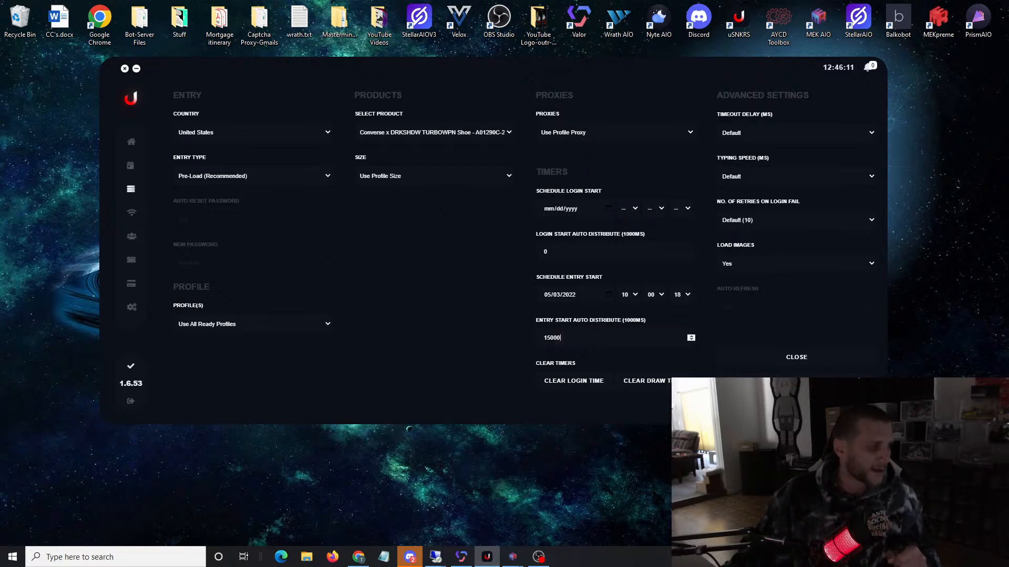
Step: Set the Converse task's entry start auto distribute to 1500, create the task, and check its scheduled entry in the task list
{"action": "left_click_drag", "start_coordinate": [561, 338], "coordinate": [531, 342]}
{"action": "key", "text": "BackSpace"}
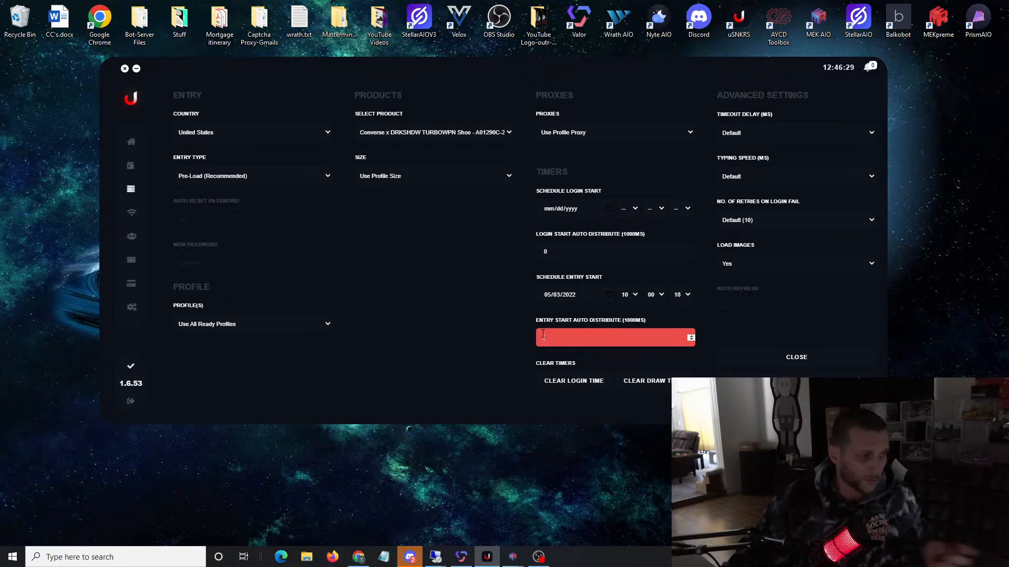
{"action": "type", "text": "15"}
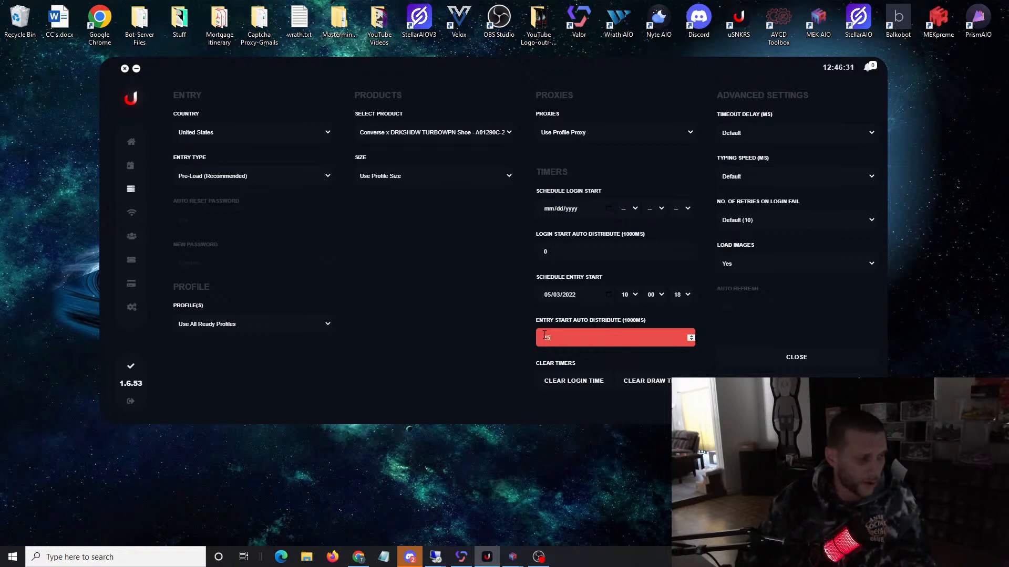
{"action": "type", "text": "0000"}
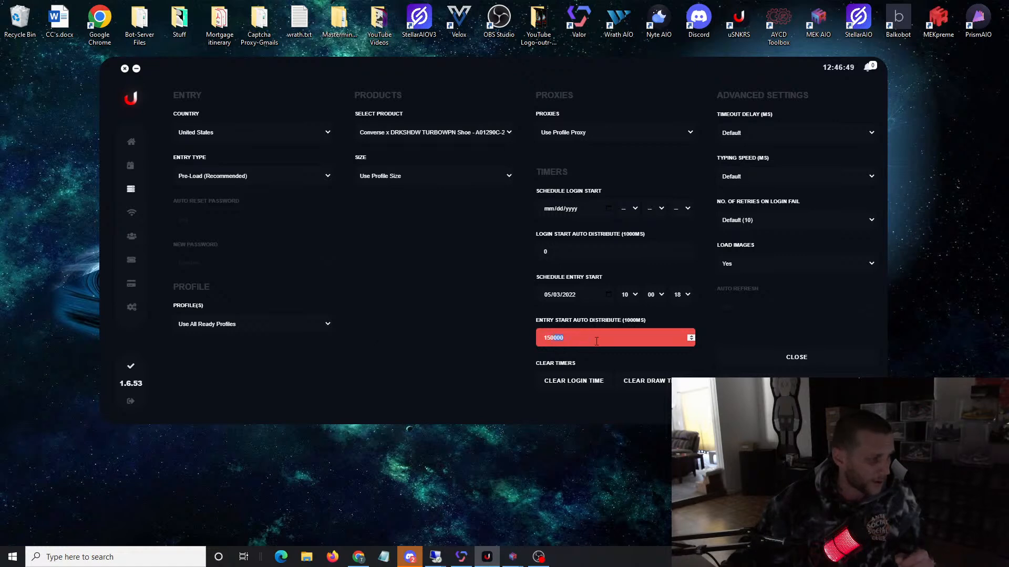
{"action": "key", "text": "BackSpace"}
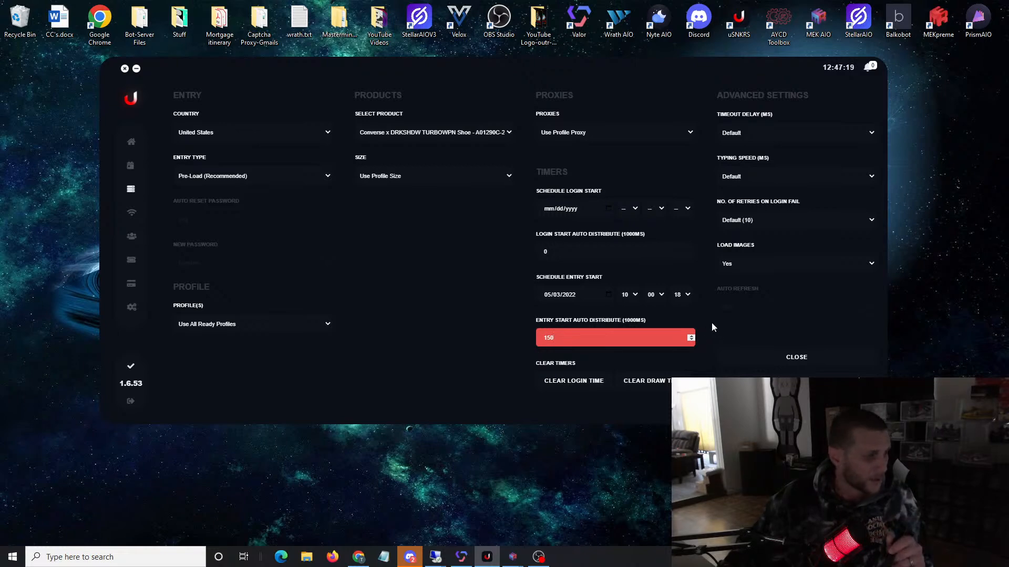
{"action": "type", "text": "0"}
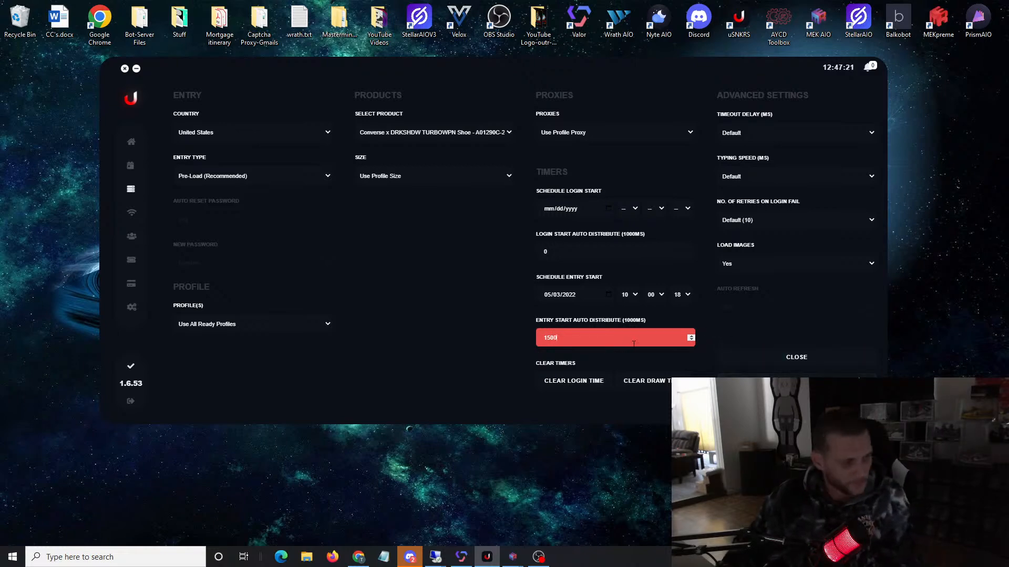
{"action": "left_click", "coordinate": [766, 374]}
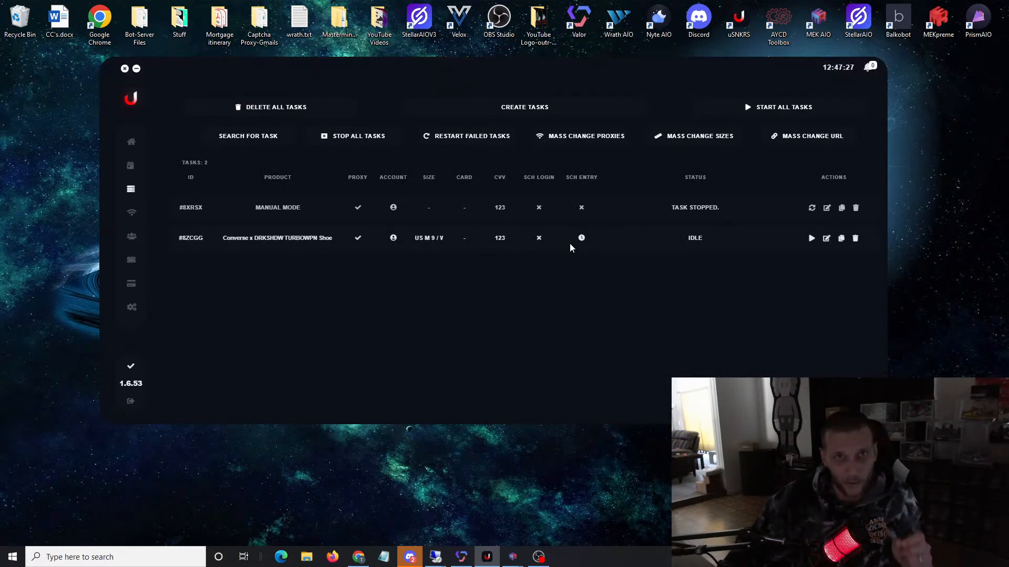
{"action": "mouse_move", "coordinate": [580, 244]}
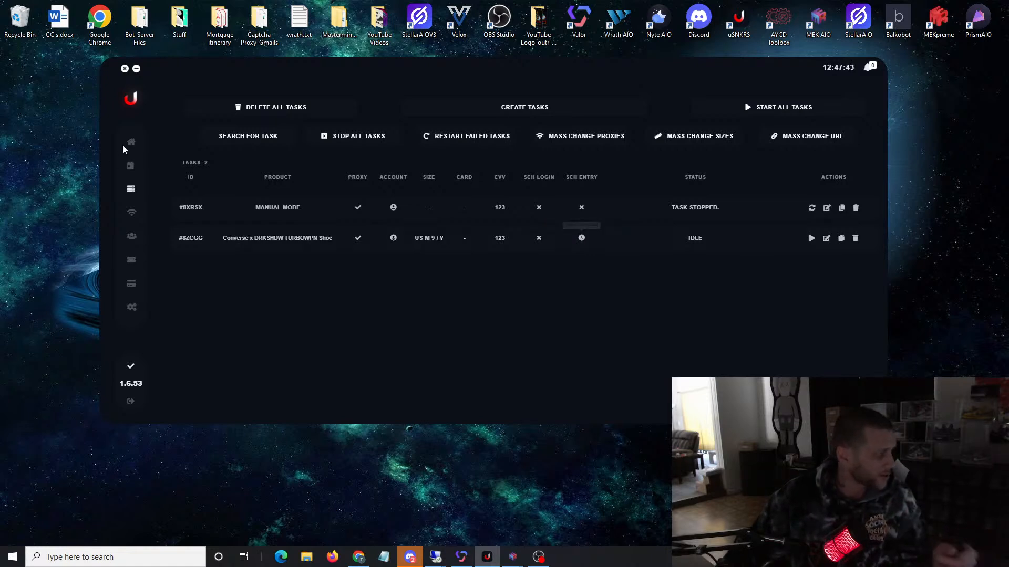
Step: Start a new task for the LeBron 19 Basketball Shoes CZ0203-003 from the release calendar and assign it to all ready profiles
{"action": "left_click", "coordinate": [131, 170]}
{"action": "scroll", "coordinate": [405, 237], "scroll_direction": "down", "scroll_amount": 5}
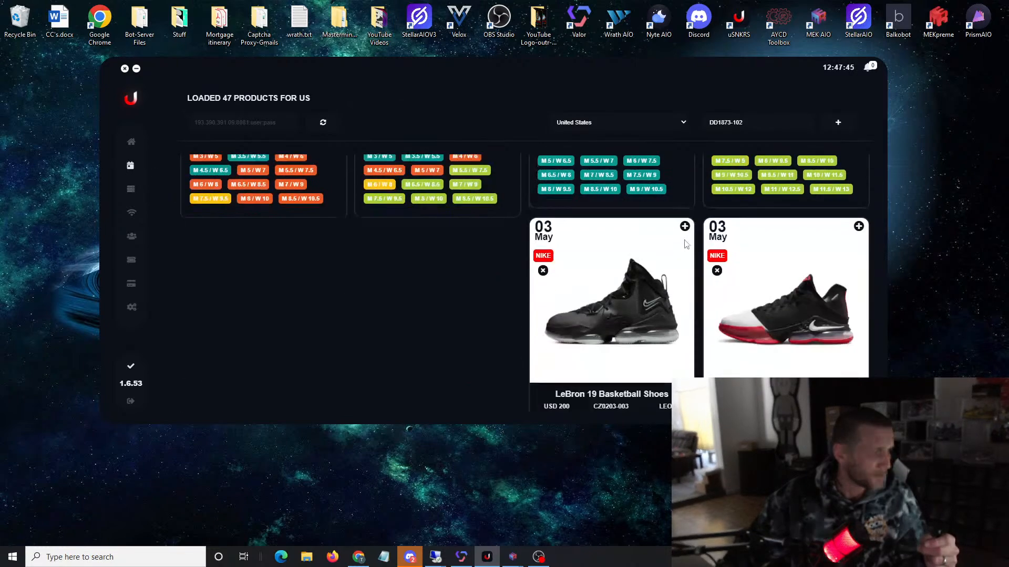
{"action": "left_click", "coordinate": [685, 226]}
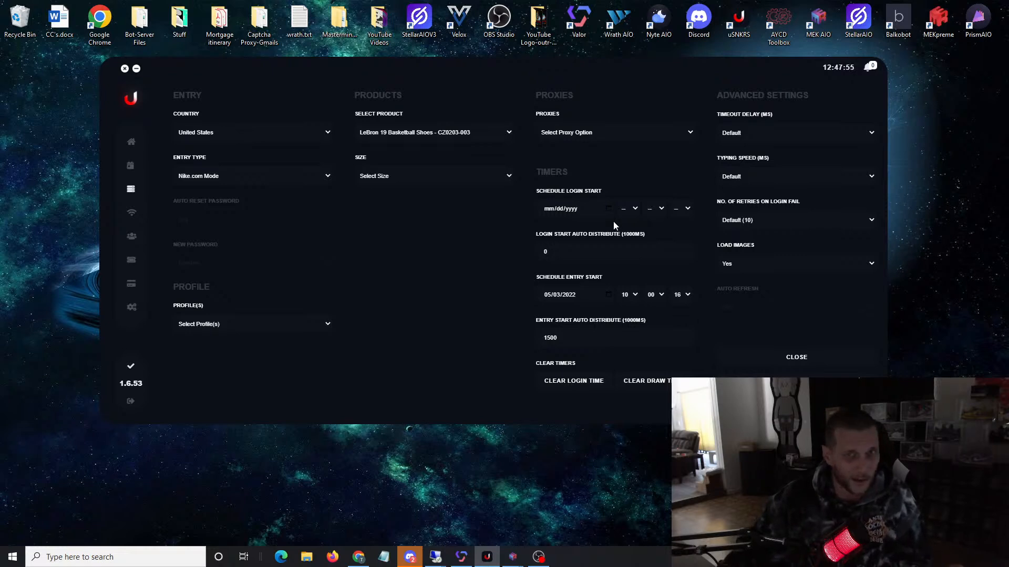
{"action": "left_click_drag", "start_coordinate": [572, 339], "coordinate": [463, 327]}
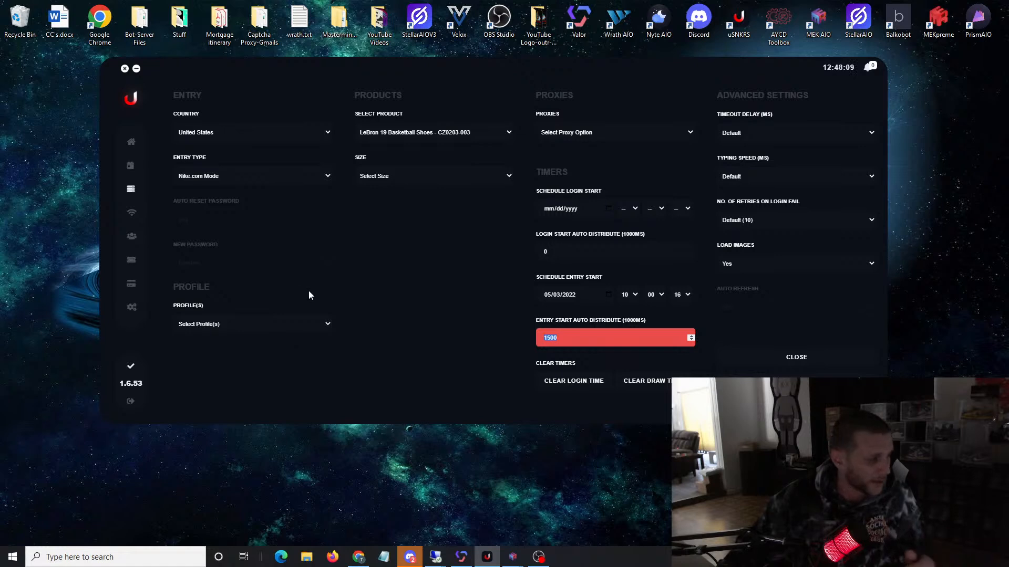
{"action": "left_click", "coordinate": [252, 326]}
{"action": "left_click", "coordinate": [222, 342]}
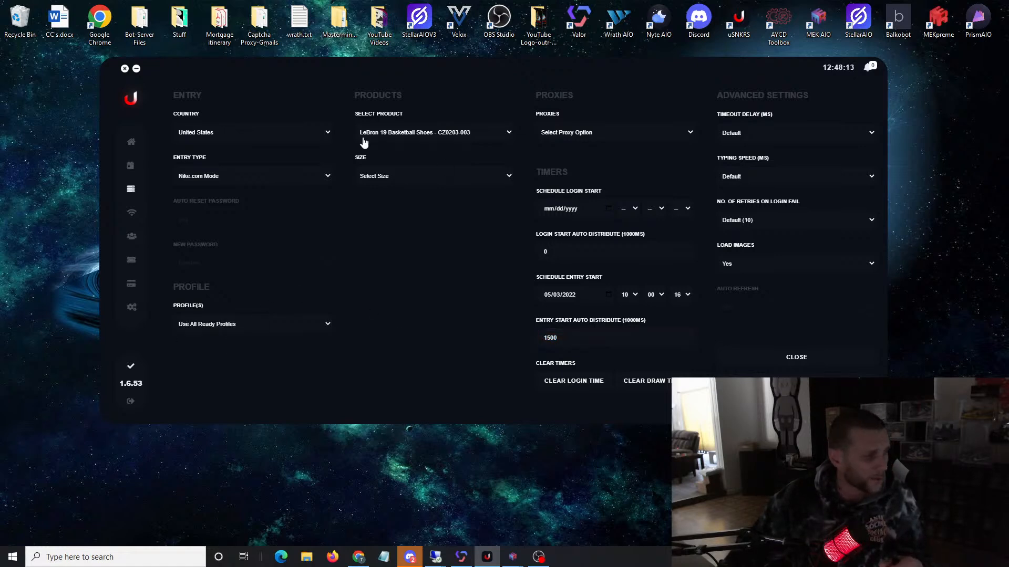
Step: Set the LeBron 19 task's size to Use Profile Size and its proxies to Use Profile Proxy
{"action": "left_click", "coordinate": [419, 176]}
{"action": "left_click", "coordinate": [376, 204]}
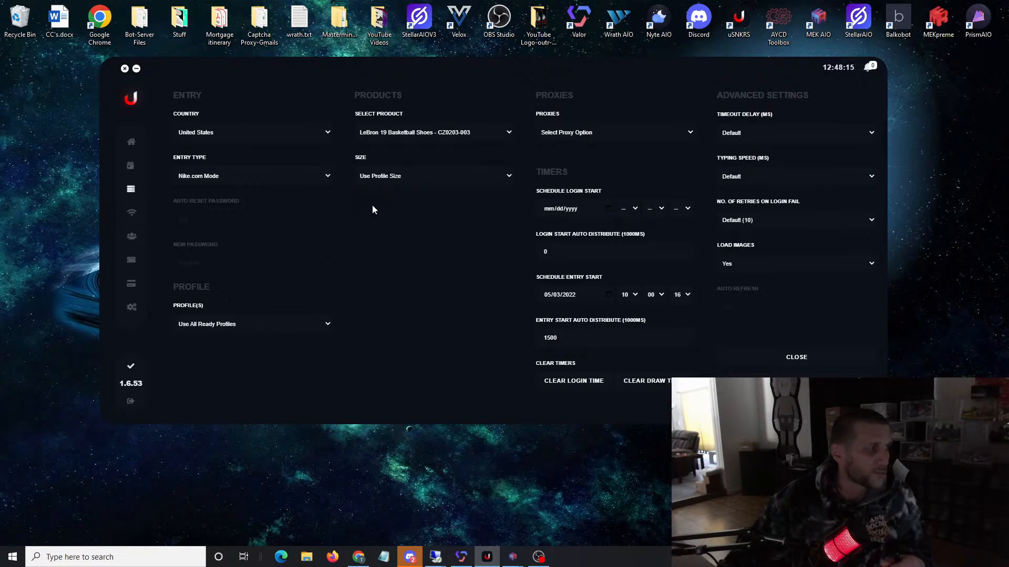
{"action": "left_click", "coordinate": [603, 140]}
{"action": "left_click", "coordinate": [594, 158]}
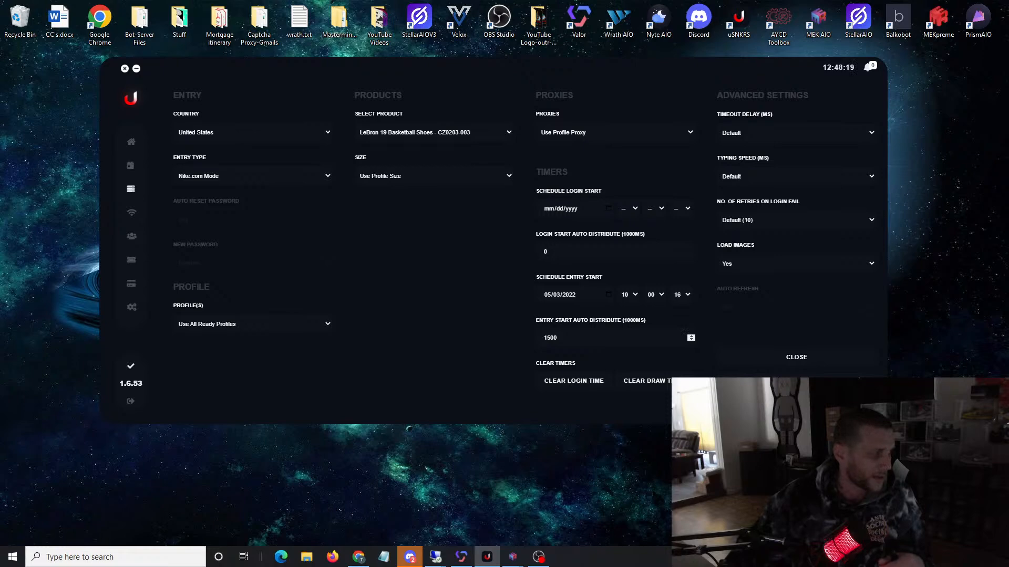
Step: Create the LeBron 19 task with an entry start auto distribute of 1500, and check it against the task list and release calendar
{"action": "left_click", "coordinate": [565, 337]}
{"action": "left_click", "coordinate": [796, 382]}
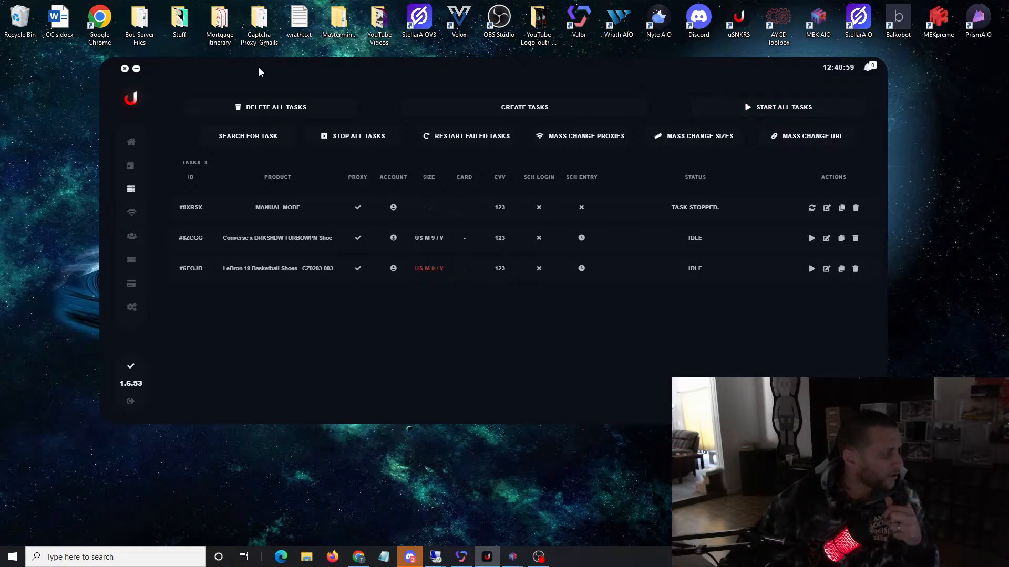
{"action": "left_click_drag", "start_coordinate": [268, 56], "coordinate": [299, 49]}
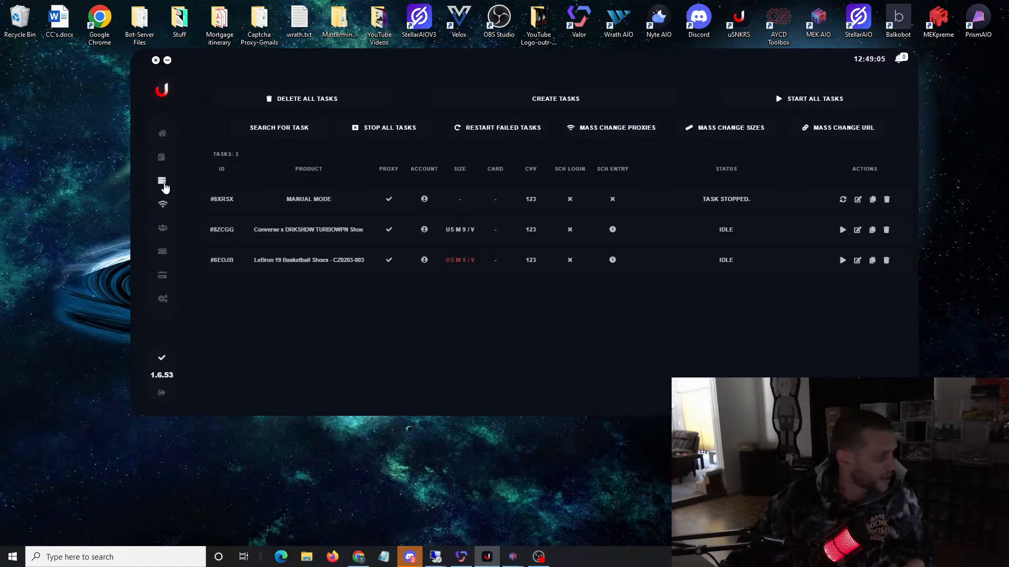
{"action": "left_click", "coordinate": [159, 156]}
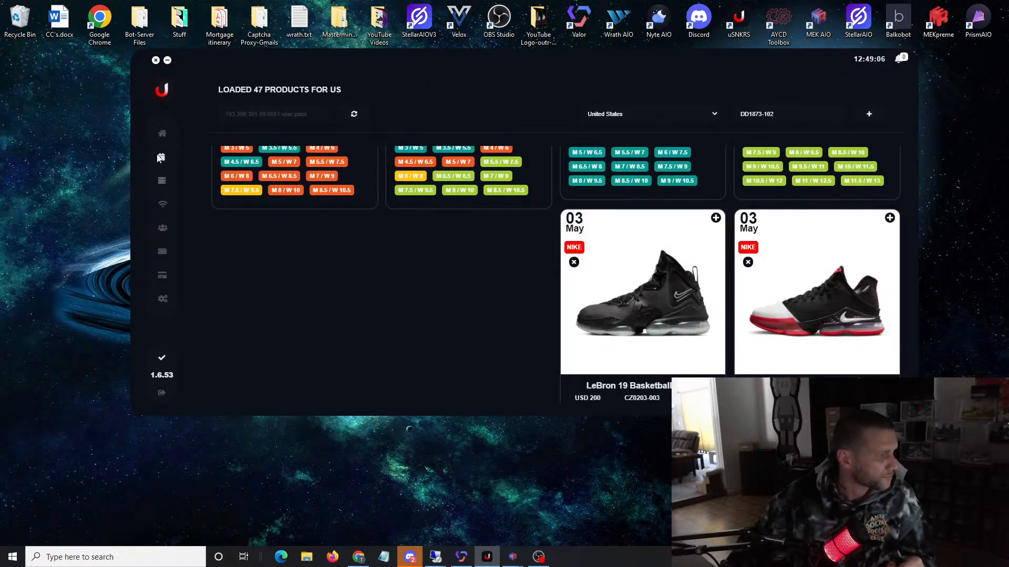
{"action": "left_click", "coordinate": [162, 181]}
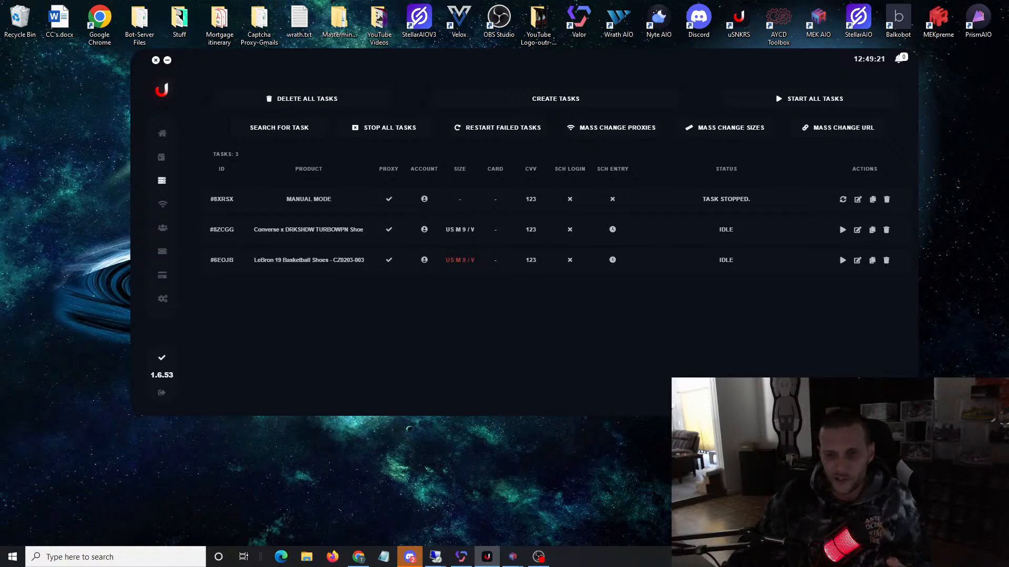
Step: Find the Nike Dunk Low Next Nature Women's Shoes in the release calendar and add style code DD1873-102 to the calendar
{"action": "left_click", "coordinate": [160, 157]}
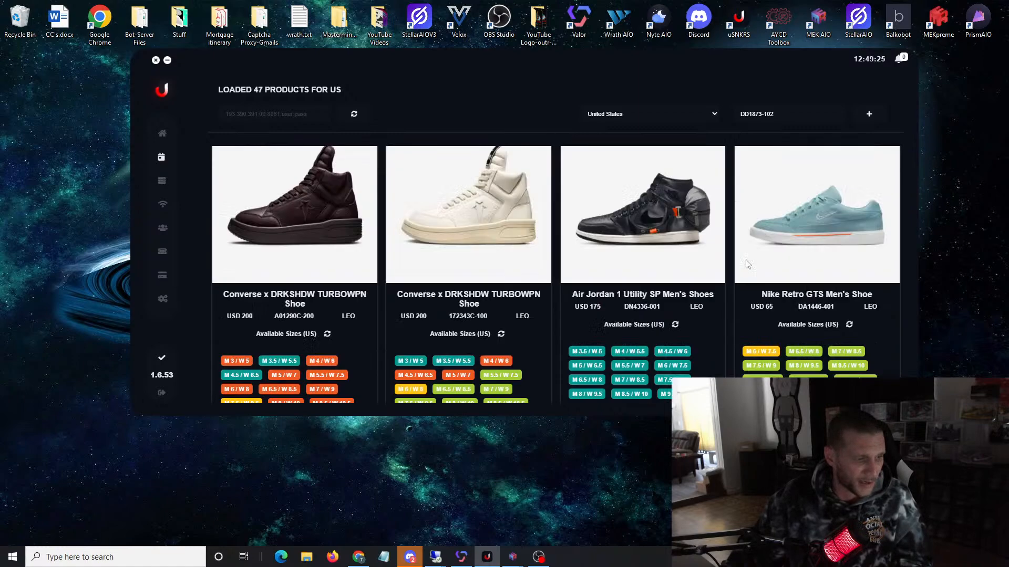
{"action": "scroll", "coordinate": [748, 265], "scroll_direction": "up", "scroll_amount": 3}
{"action": "scroll", "coordinate": [748, 265], "scroll_direction": "down", "scroll_amount": 13}
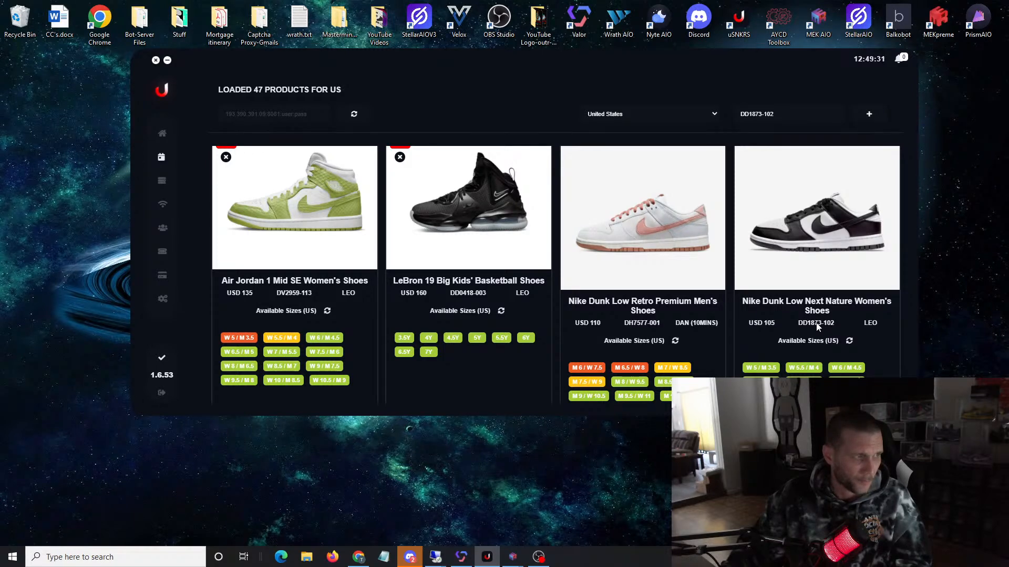
{"action": "left_click_drag", "start_coordinate": [772, 115], "coordinate": [685, 103]}
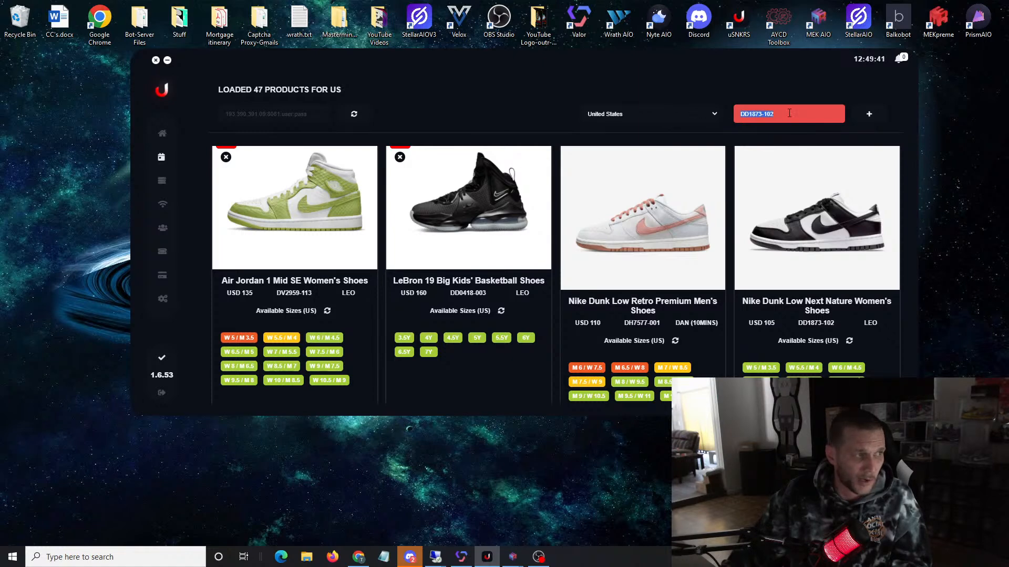
{"action": "left_click", "coordinate": [873, 118]}
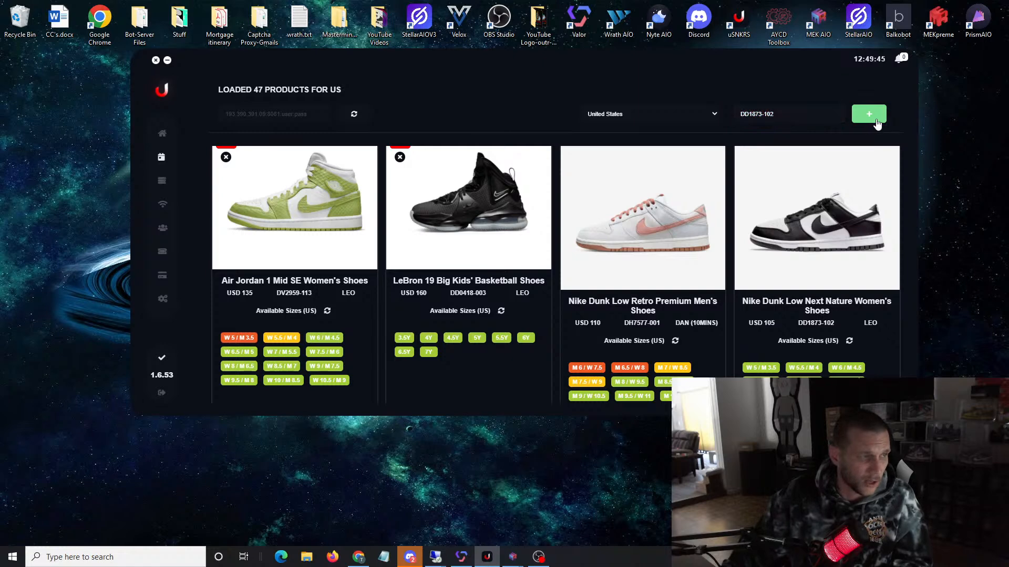
Step: Examine the release dates, style codes and available sizes of the early May products in the release calendar
{"action": "mouse_move", "coordinate": [457, 55]}
{"action": "left_mouse_down"}
{"action": "mouse_move", "coordinate": [600, 58]}
{"action": "mouse_move", "coordinate": [527, 64]}
{"action": "mouse_move", "coordinate": [462, 43]}
{"action": "left_mouse_up"}
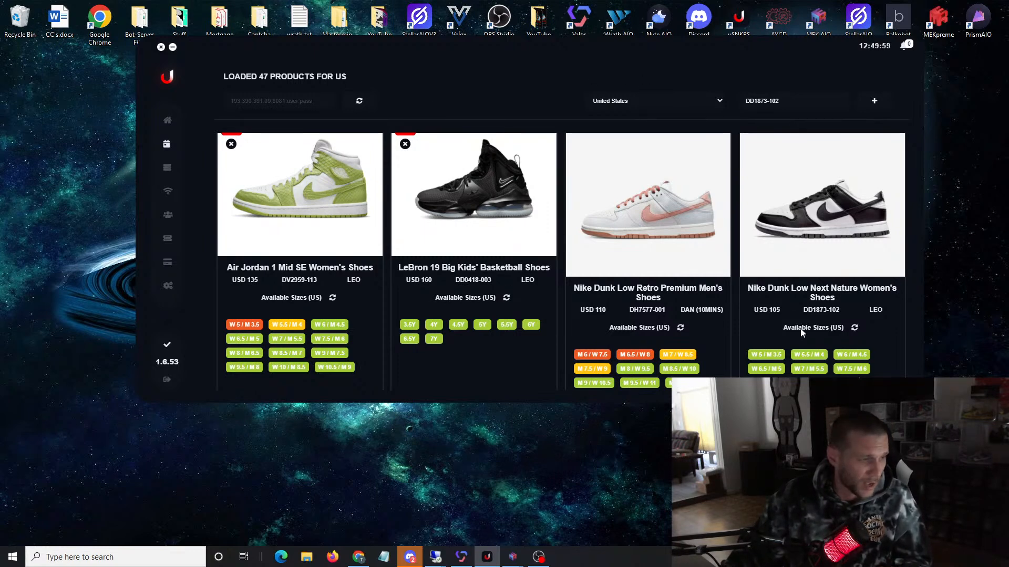
{"action": "scroll", "coordinate": [816, 330], "scroll_direction": "down", "scroll_amount": 10}
{"action": "scroll", "coordinate": [852, 334], "scroll_direction": "down", "scroll_amount": 3}
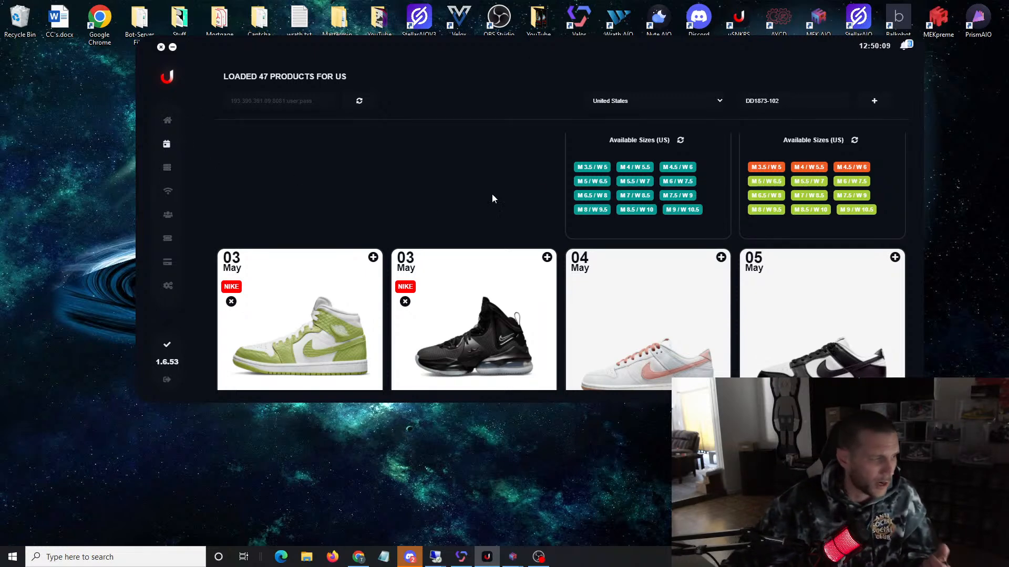
{"action": "scroll", "coordinate": [473, 208], "scroll_direction": "down", "scroll_amount": 3}
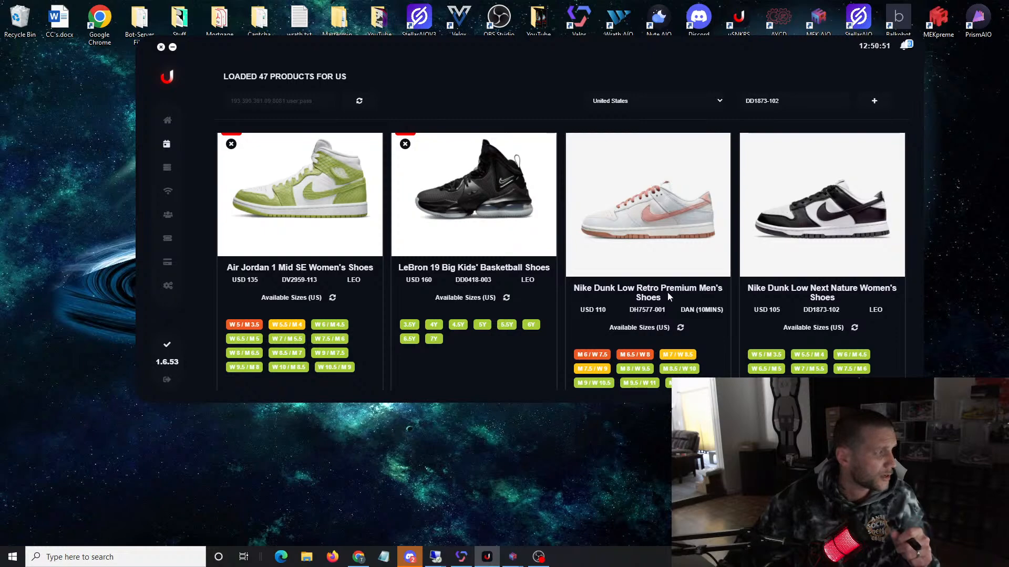
{"action": "scroll", "coordinate": [668, 292], "scroll_direction": "up", "scroll_amount": 14}
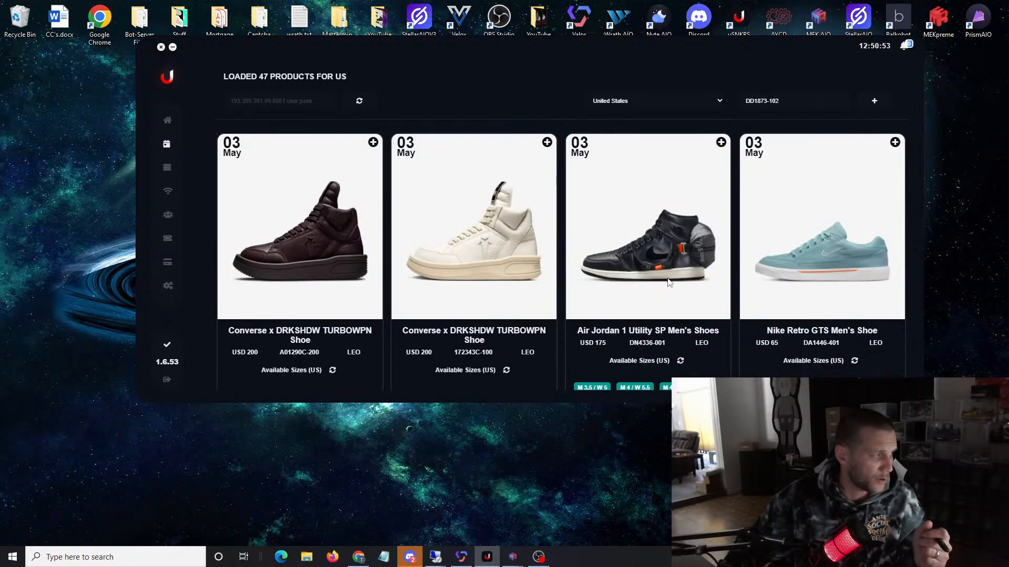
{"action": "scroll", "coordinate": [668, 282], "scroll_direction": "down", "scroll_amount": 12}
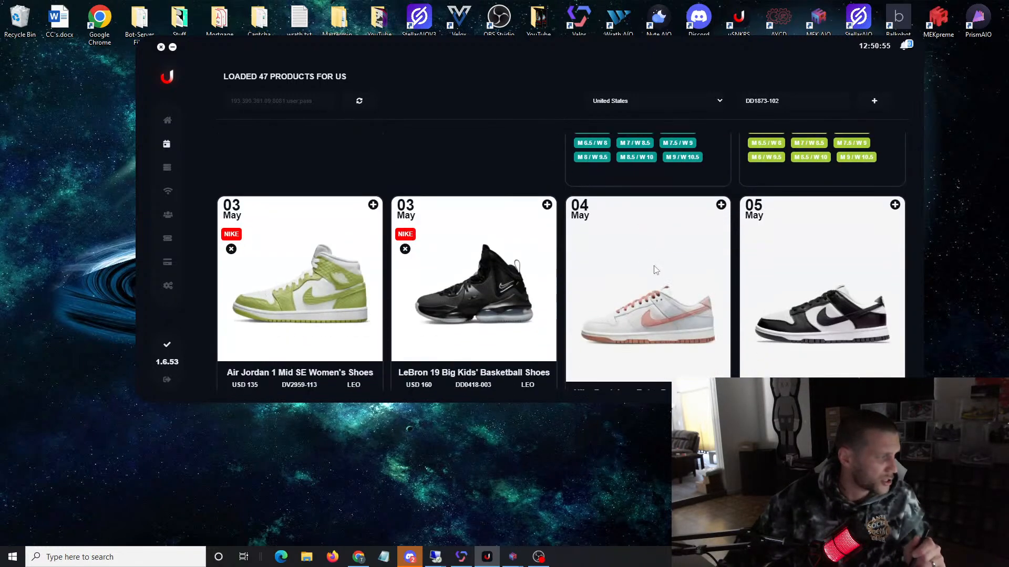
{"action": "scroll", "coordinate": [663, 266], "scroll_direction": "down", "scroll_amount": 2}
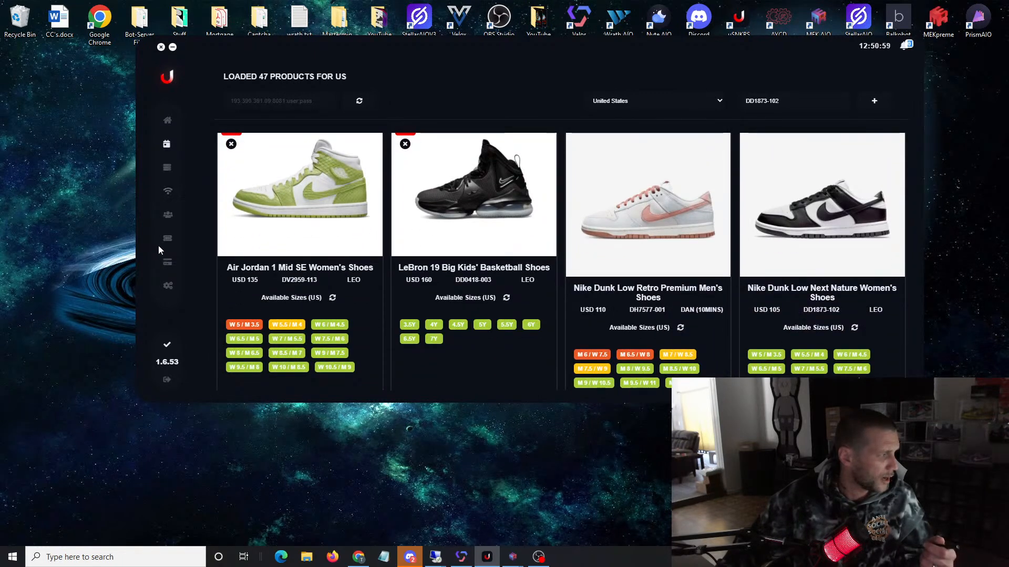
Step: Review the filler tasks, saved accounts, proxies, task list and draw profiles
{"action": "left_click", "coordinate": [168, 266]}
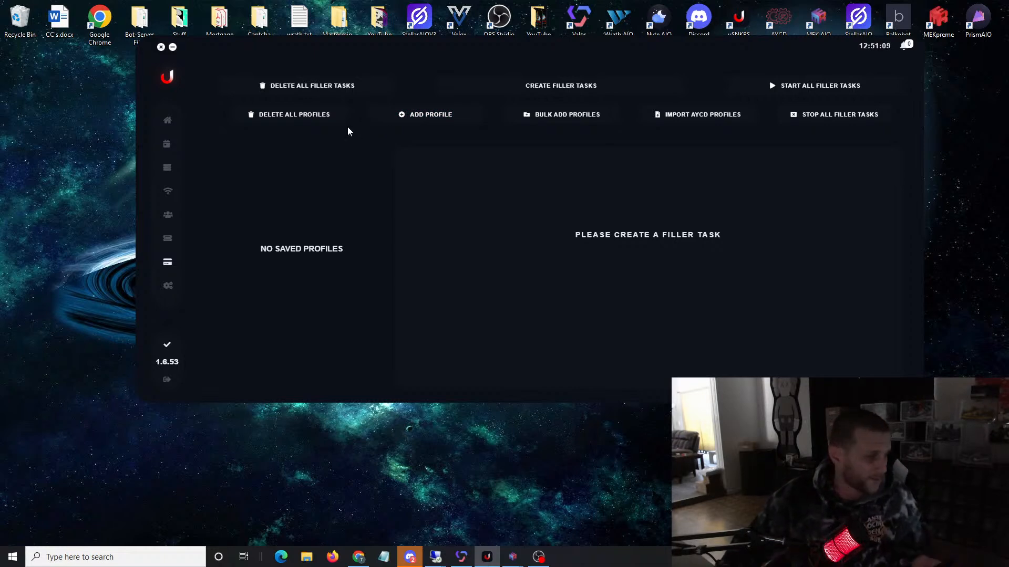
{"action": "left_click", "coordinate": [163, 215]}
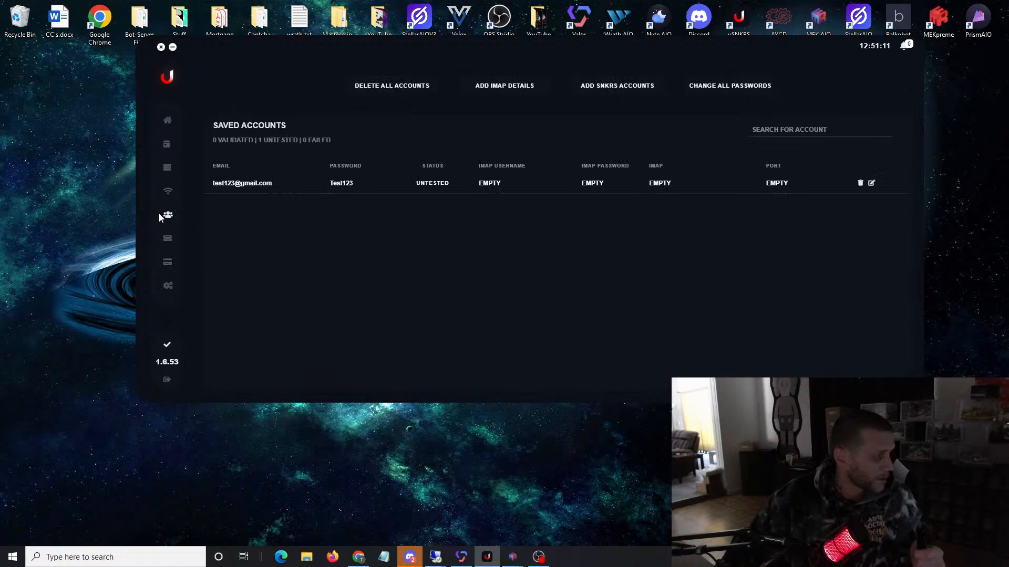
{"action": "left_click", "coordinate": [173, 192]}
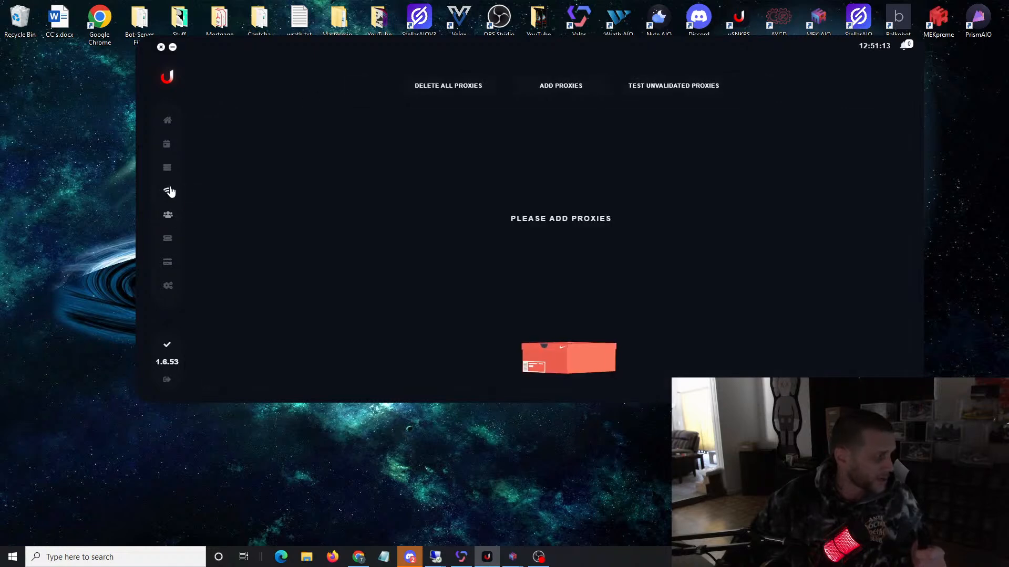
{"action": "left_click", "coordinate": [164, 169]}
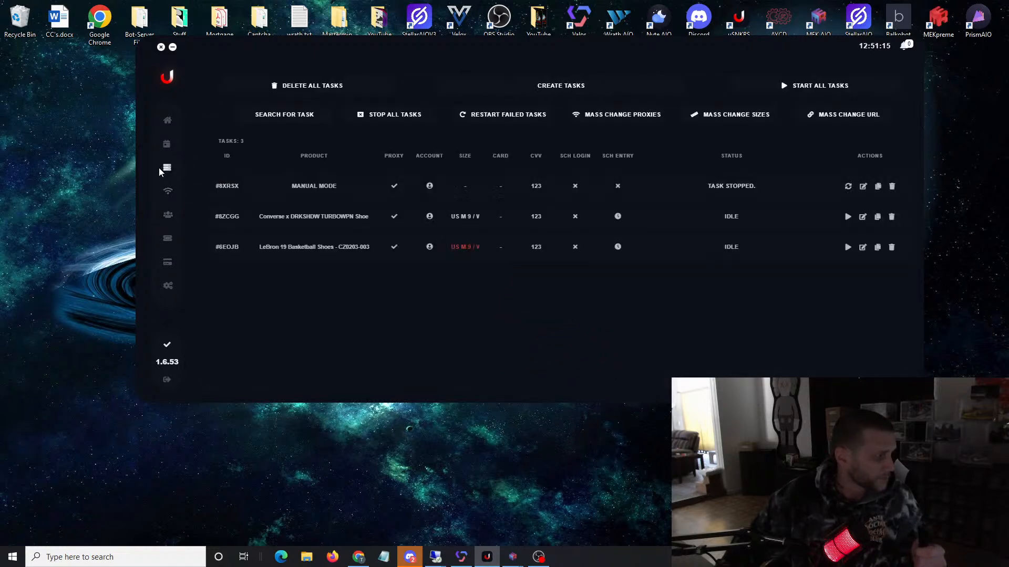
{"action": "left_click", "coordinate": [169, 240]}
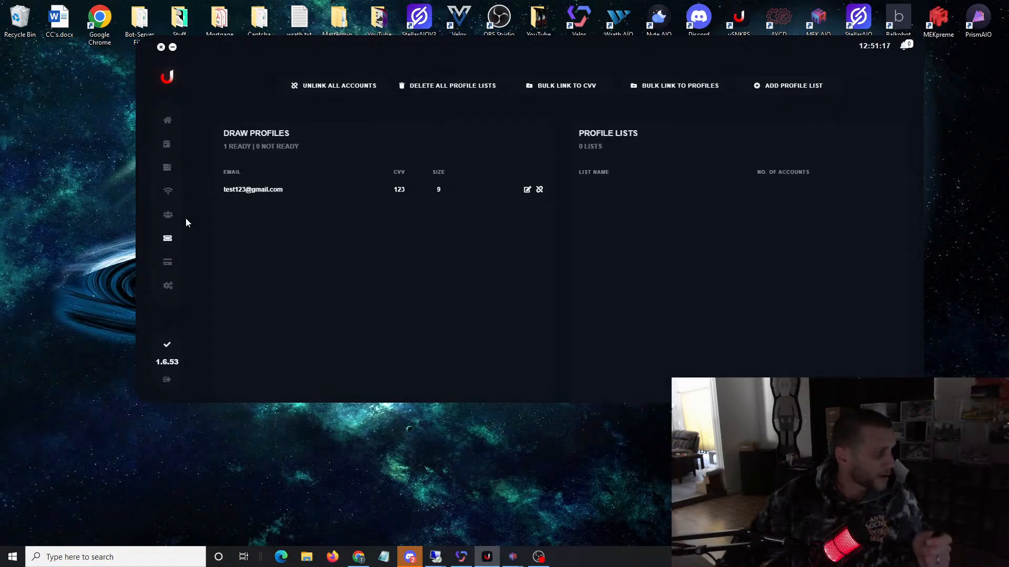
{"action": "left_click", "coordinate": [168, 190]}
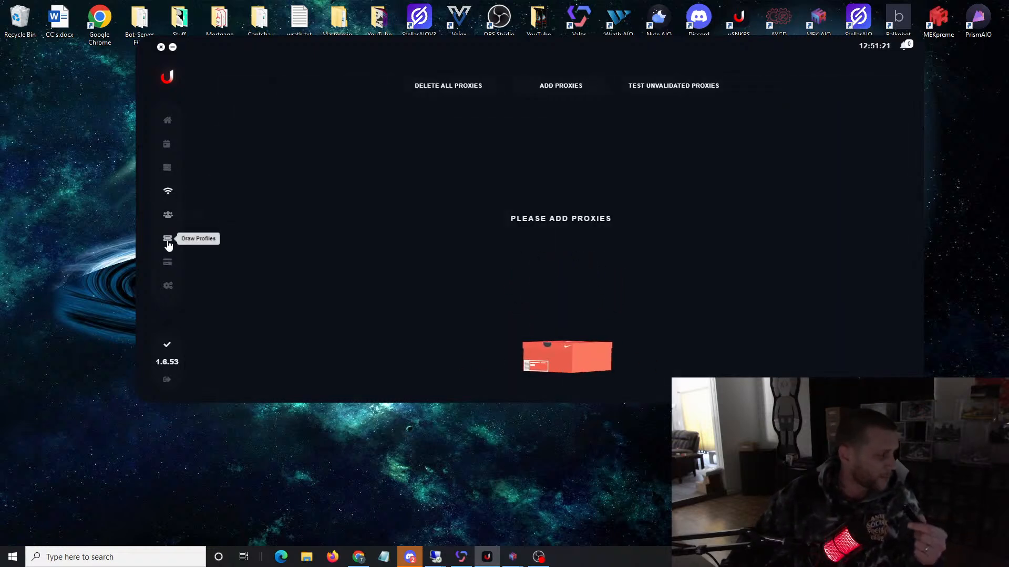
{"action": "left_click", "coordinate": [168, 242]}
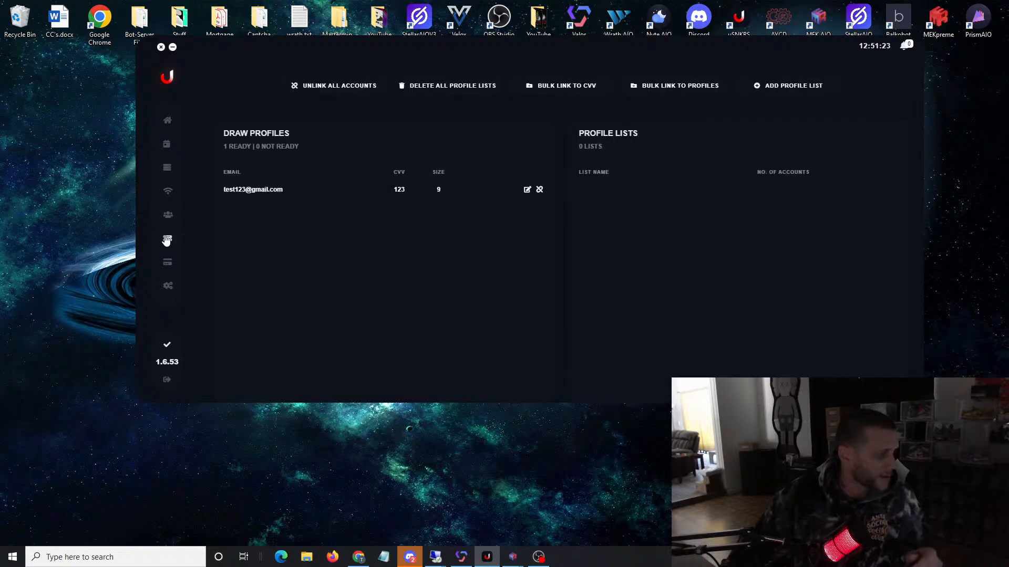
Step: Delete the manual mode, Converse x DRKSHDW and LeBron 19 tasks from the task list
{"action": "left_click", "coordinate": [167, 166]}
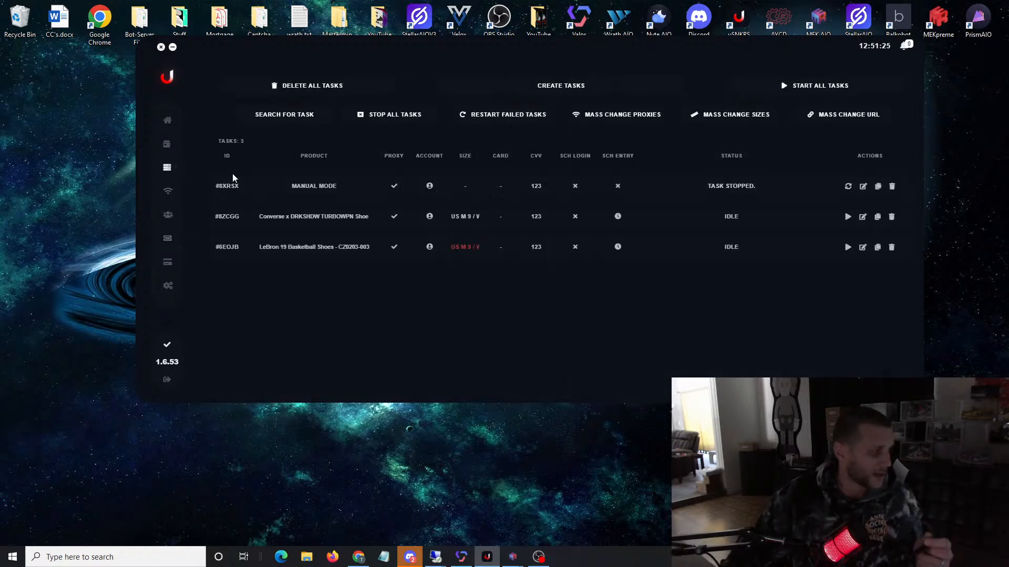
{"action": "left_click", "coordinate": [892, 186]}
{"action": "left_click", "coordinate": [891, 186]}
{"action": "left_click", "coordinate": [892, 187]}
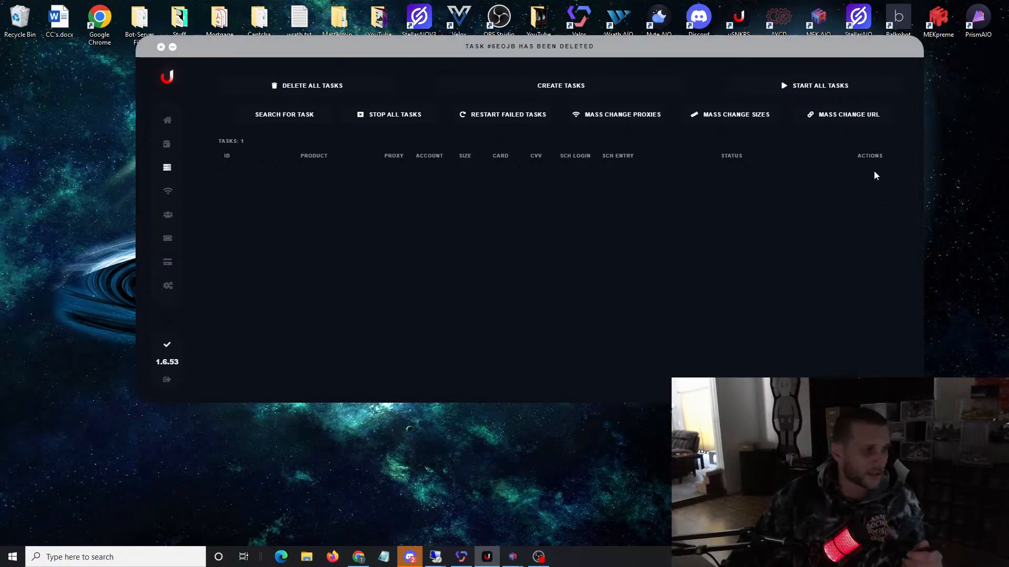
Step: Start a new task with the entry type Exclusive Access Checker and assign it to all ready profiles
{"action": "left_click", "coordinate": [535, 88]}
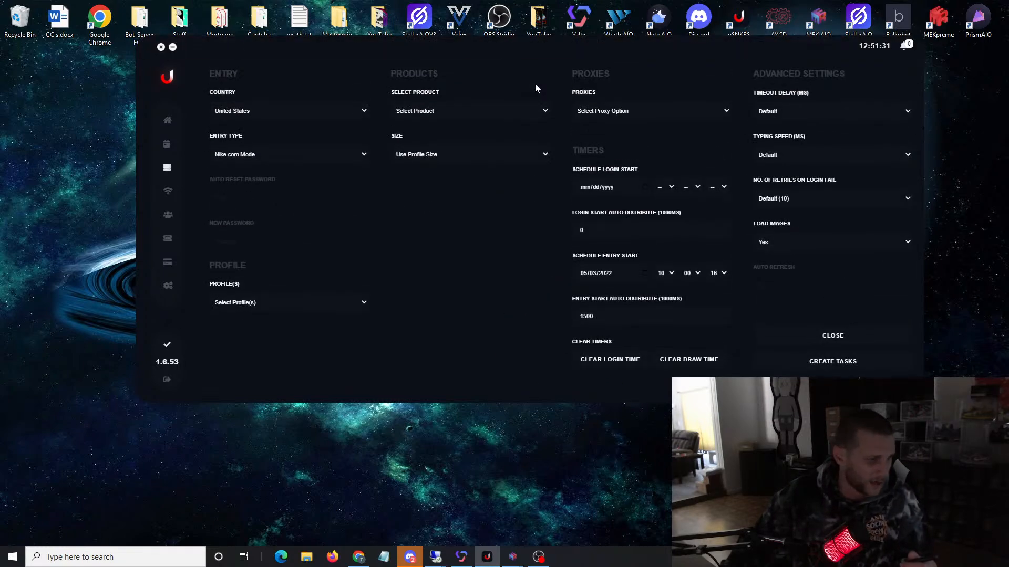
{"action": "left_click", "coordinate": [270, 155]}
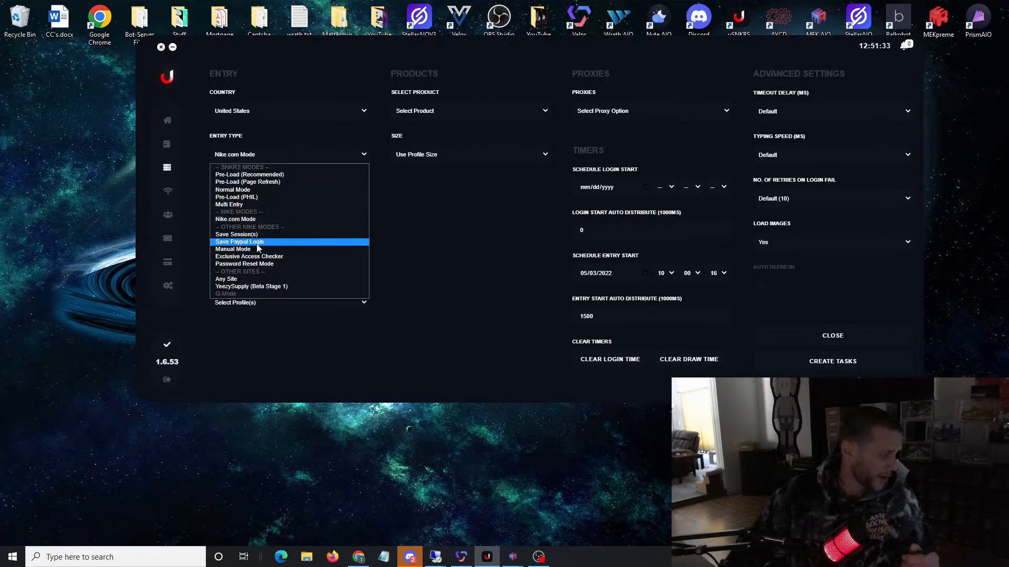
{"action": "left_click", "coordinate": [251, 257]}
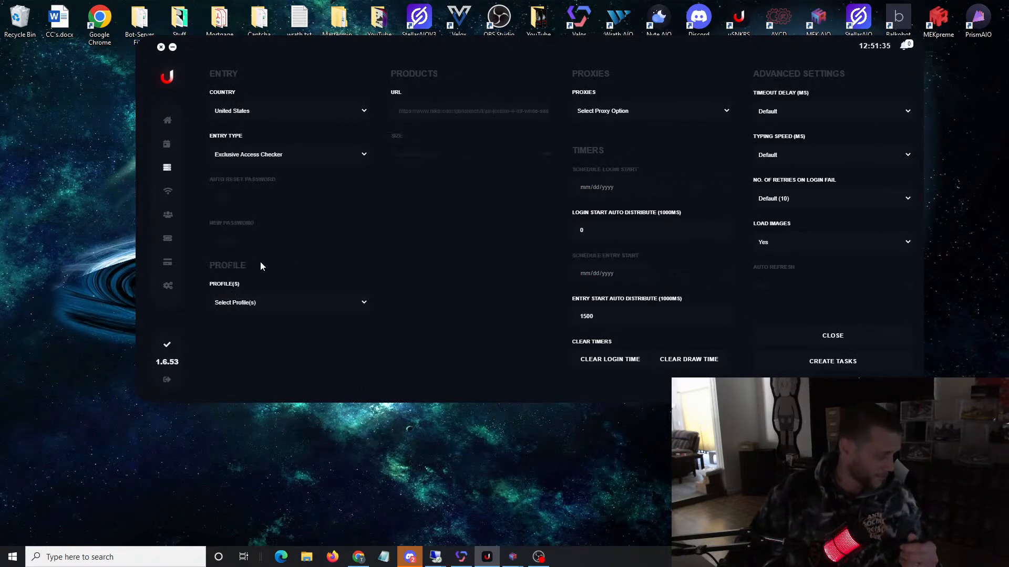
{"action": "left_click", "coordinate": [265, 311]}
{"action": "left_click", "coordinate": [257, 324]}
Step: Set the exclusive access task's proxies to Use Profile Proxy and create the task
{"action": "left_click", "coordinate": [624, 121]}
{"action": "left_click", "coordinate": [629, 139]}
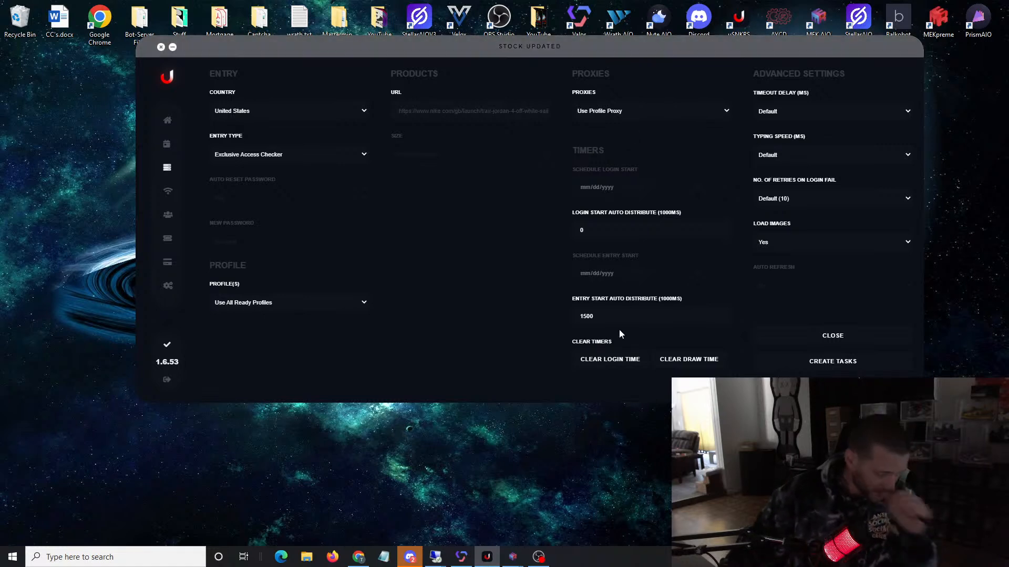
{"action": "left_click", "coordinate": [825, 362]}
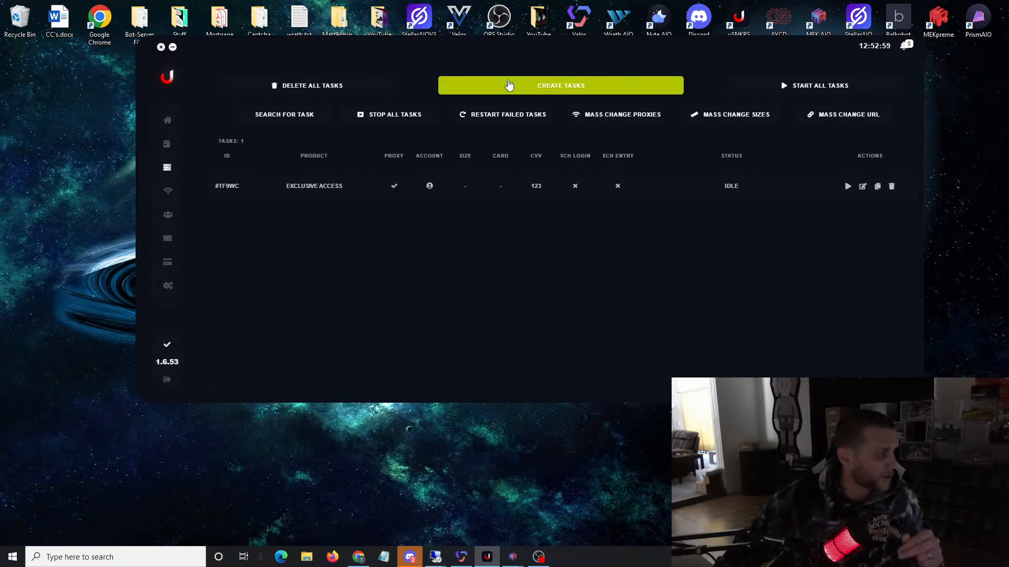
Step: Start another new task and set its entry type to Save Session(s)
{"action": "left_click", "coordinate": [554, 90]}
{"action": "left_click", "coordinate": [252, 154]}
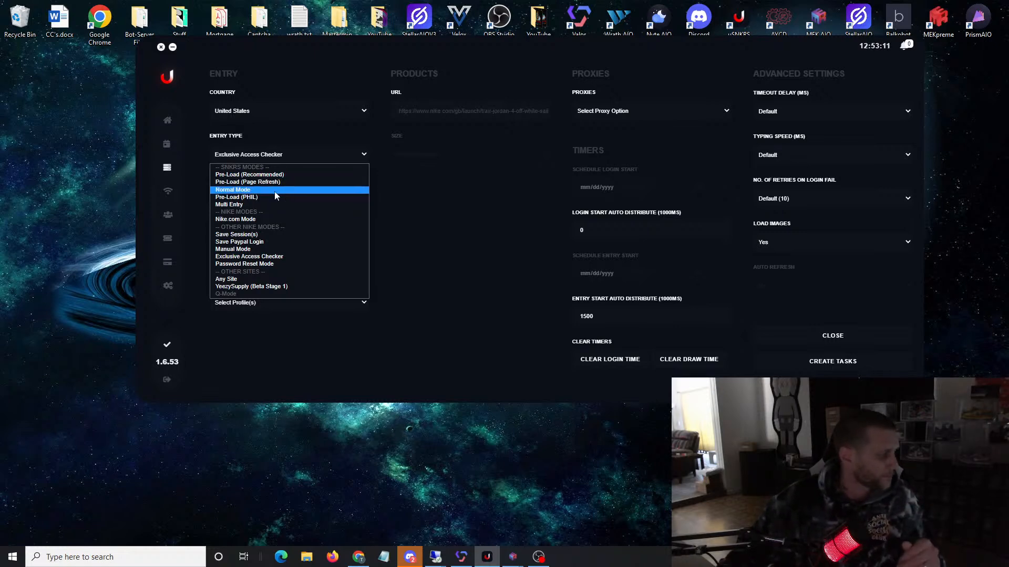
{"action": "left_click", "coordinate": [260, 235]}
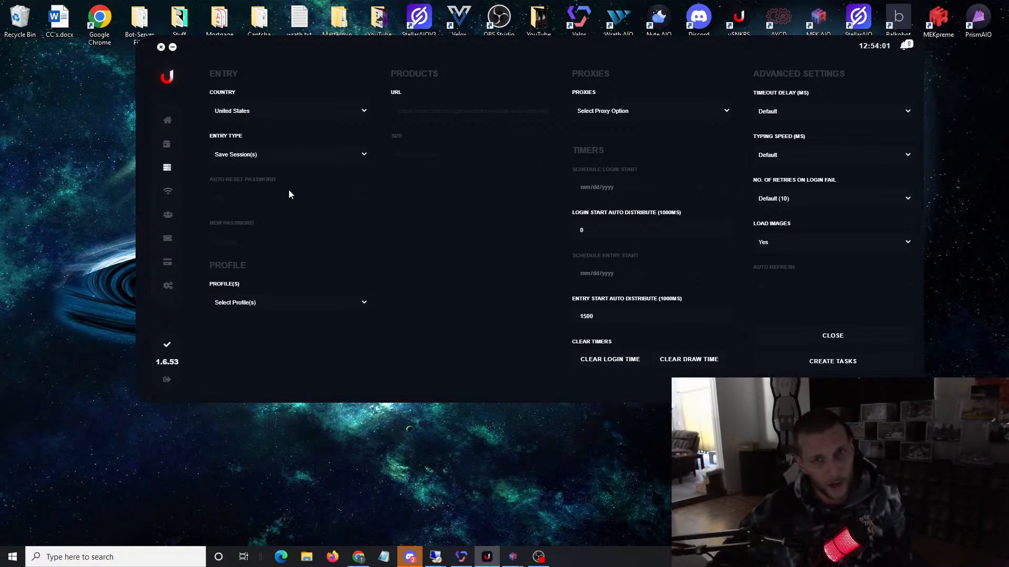
Step: Check the size stock of the Air Jordan 1 Mid SE, LeBron 19 Big Kids' and Nike Dunk Low releases in the calendar
{"action": "left_click", "coordinate": [166, 143]}
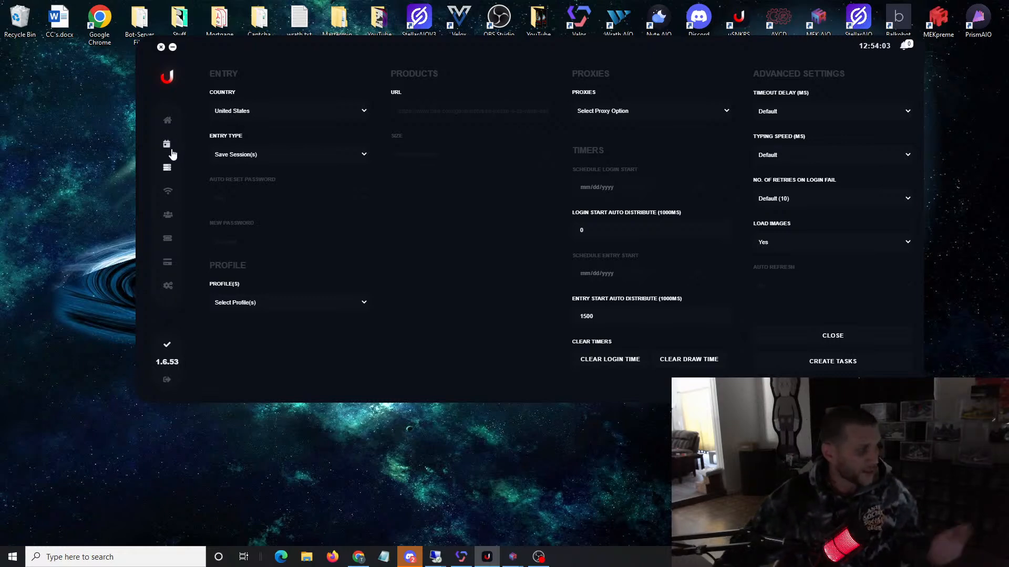
{"action": "scroll", "coordinate": [518, 193], "scroll_direction": "down", "scroll_amount": 6}
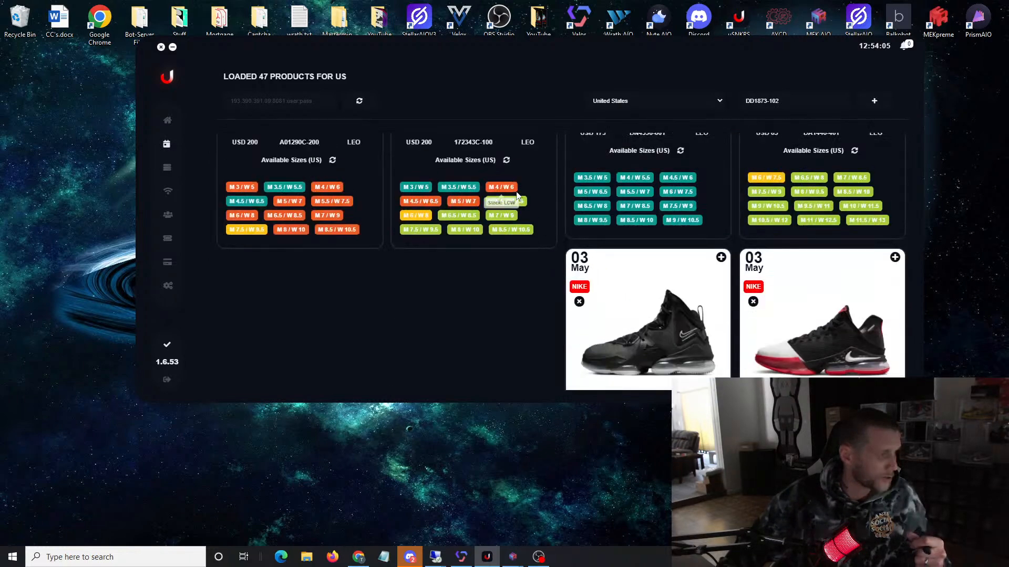
{"action": "scroll", "coordinate": [484, 297], "scroll_direction": "down", "scroll_amount": 3}
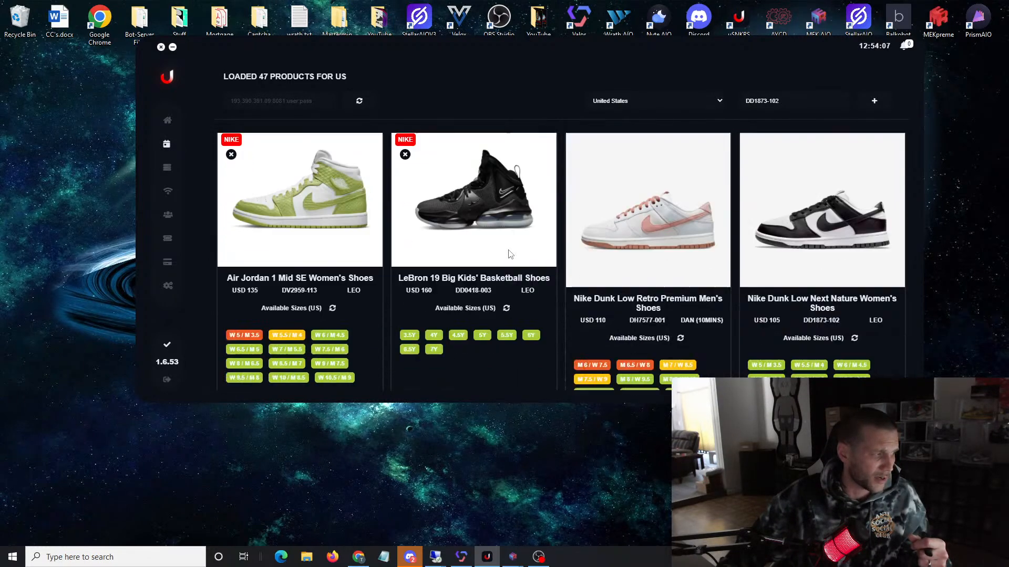
{"action": "mouse_move", "coordinate": [647, 330]}
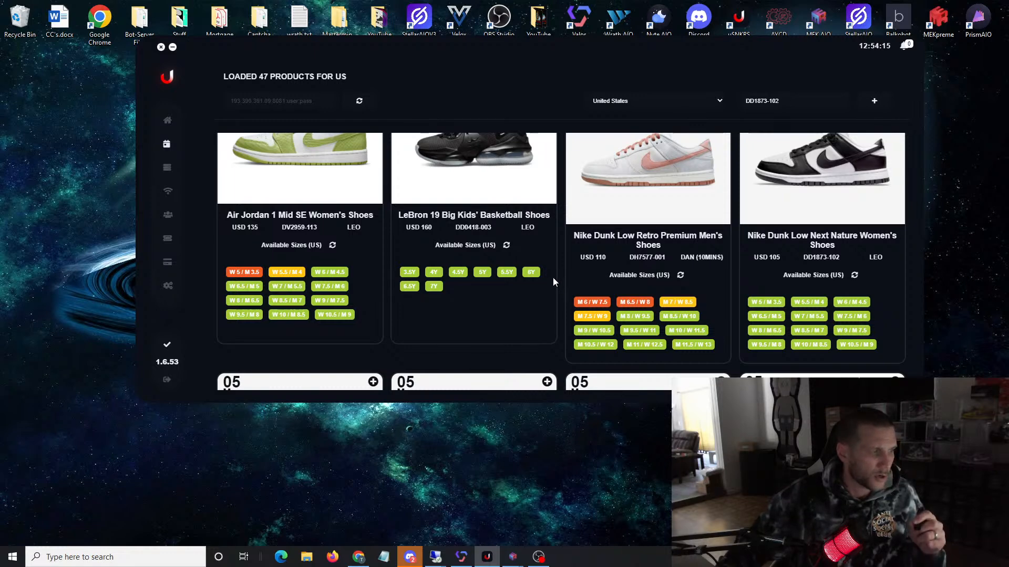
{"action": "mouse_move", "coordinate": [516, 270]}
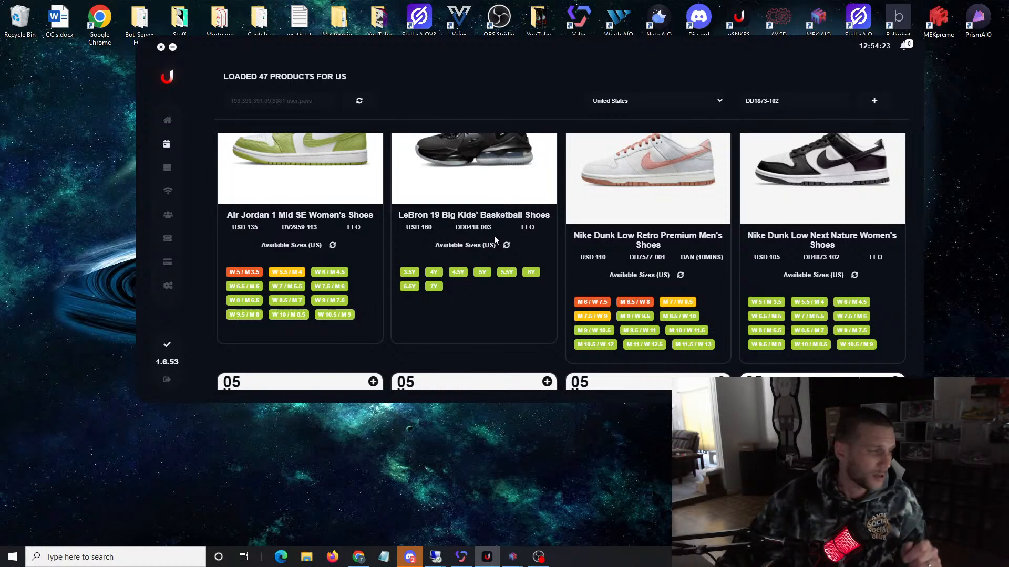
{"action": "left_click", "coordinate": [169, 262]}
{"action": "left_click", "coordinate": [167, 147]}
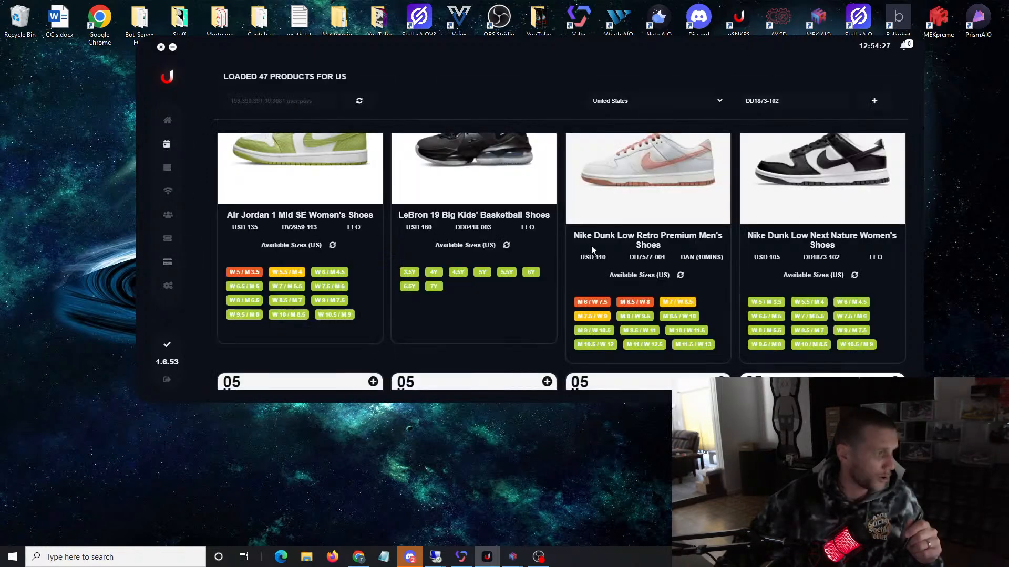
{"action": "scroll", "coordinate": [638, 262], "scroll_direction": "up", "scroll_amount": 1}
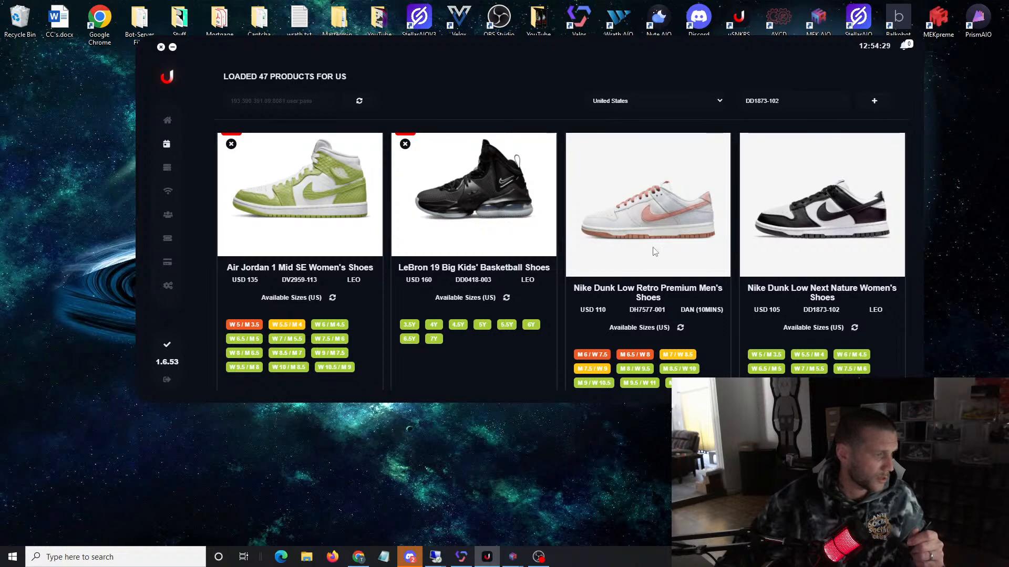
{"action": "scroll", "coordinate": [862, 295], "scroll_direction": "down", "scroll_amount": 2}
{"action": "scroll", "coordinate": [878, 233], "scroll_direction": "down", "scroll_amount": 2}
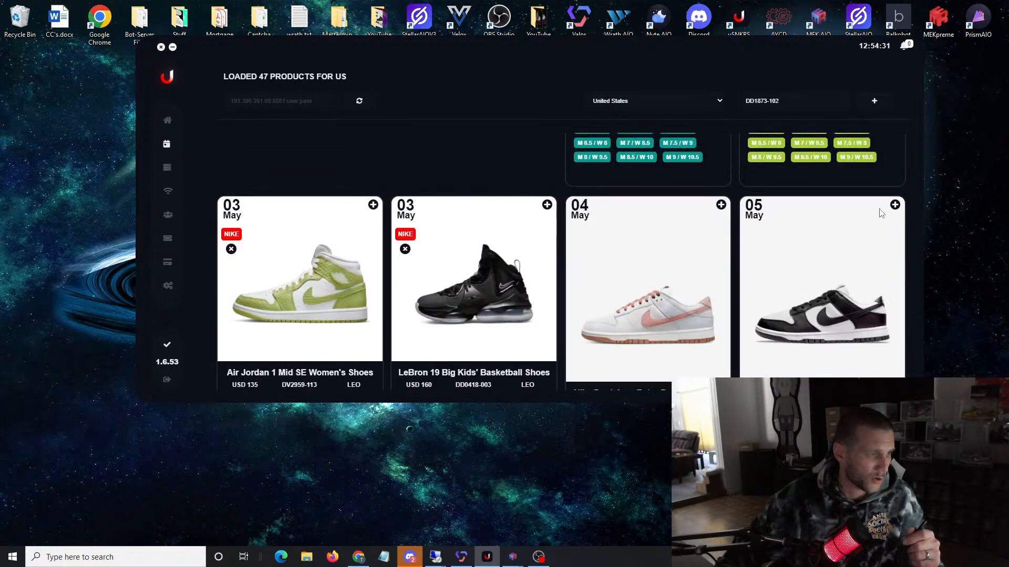
{"action": "left_click", "coordinate": [893, 206]}
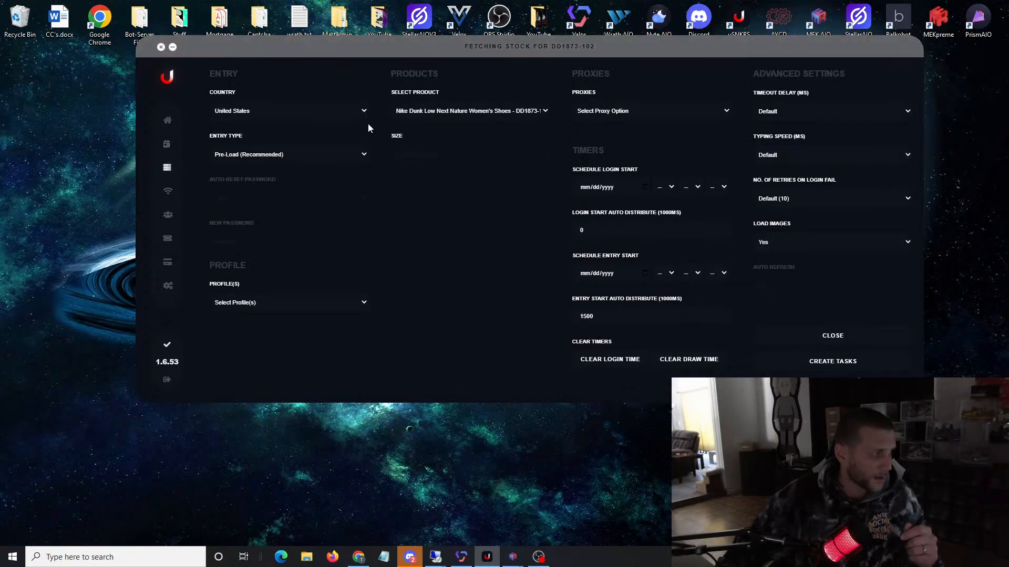
{"action": "left_click", "coordinate": [435, 155]}
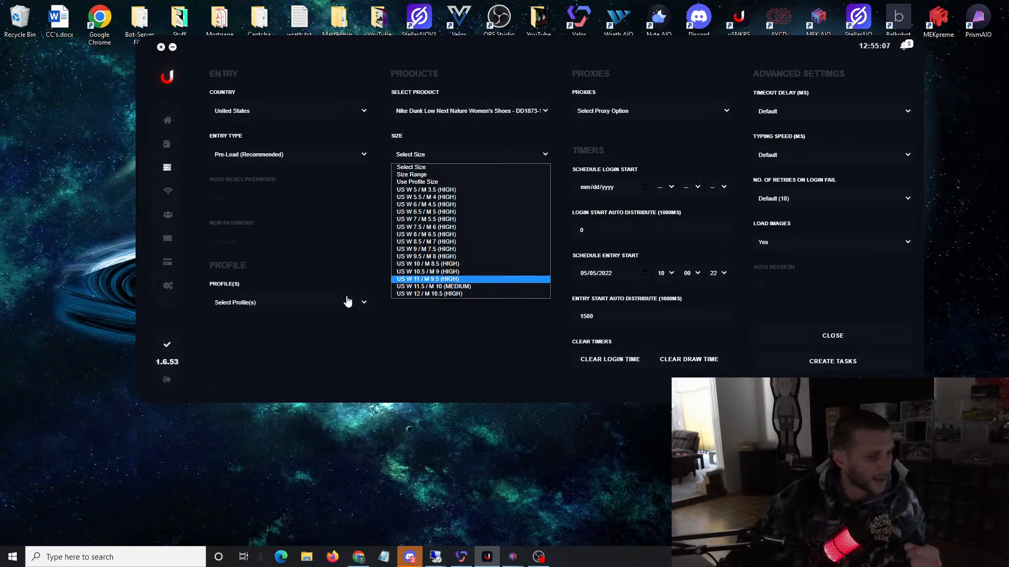
{"action": "left_click", "coordinate": [437, 333]}
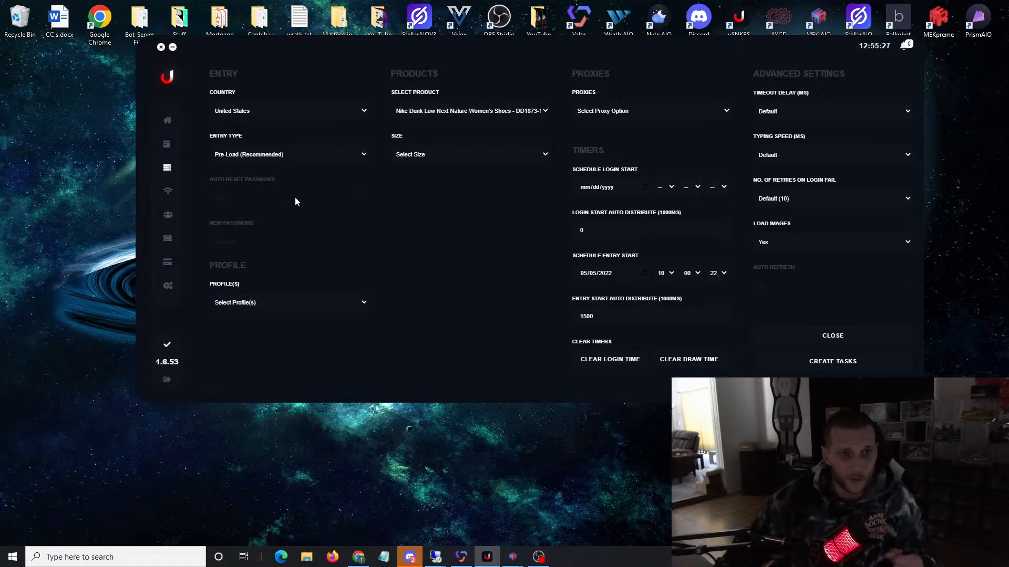
Step: Return to the release calendar and examine the May Nike releases, including Dunk Low Next Nature's stock level for size W 11.5 / M 10
{"action": "left_click", "coordinate": [167, 143]}
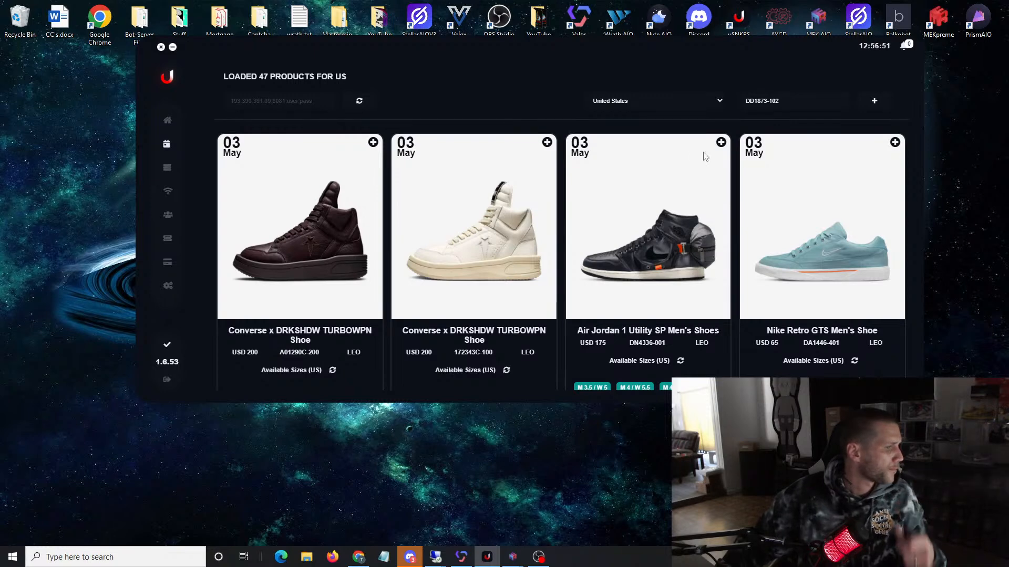
{"action": "scroll", "coordinate": [698, 163], "scroll_direction": "down", "scroll_amount": 5}
{"action": "scroll", "coordinate": [491, 252], "scroll_direction": "up", "scroll_amount": 5}
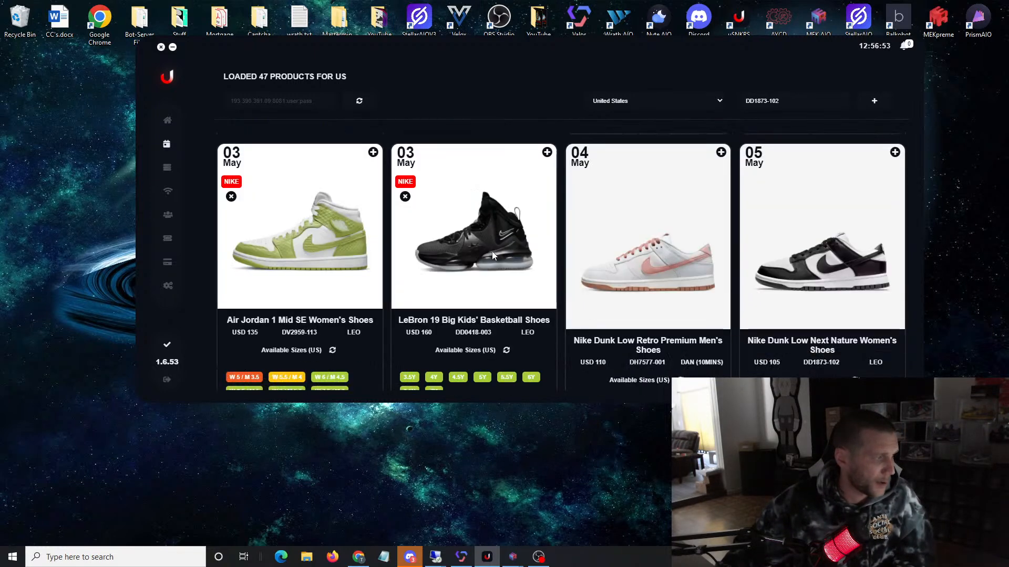
{"action": "scroll", "coordinate": [505, 216], "scroll_direction": "down", "scroll_amount": 5}
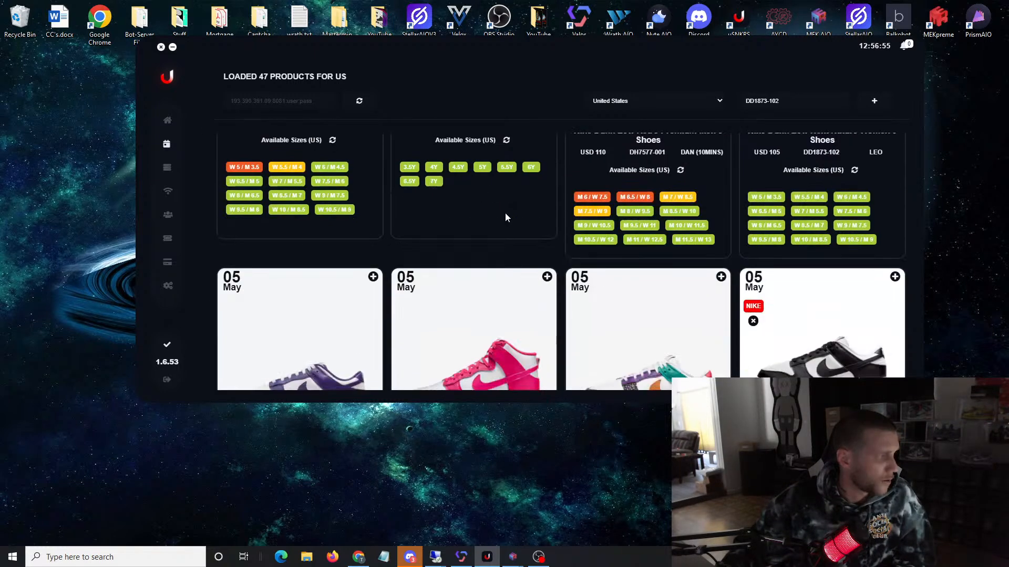
{"action": "scroll", "coordinate": [501, 211], "scroll_direction": "down", "scroll_amount": 1}
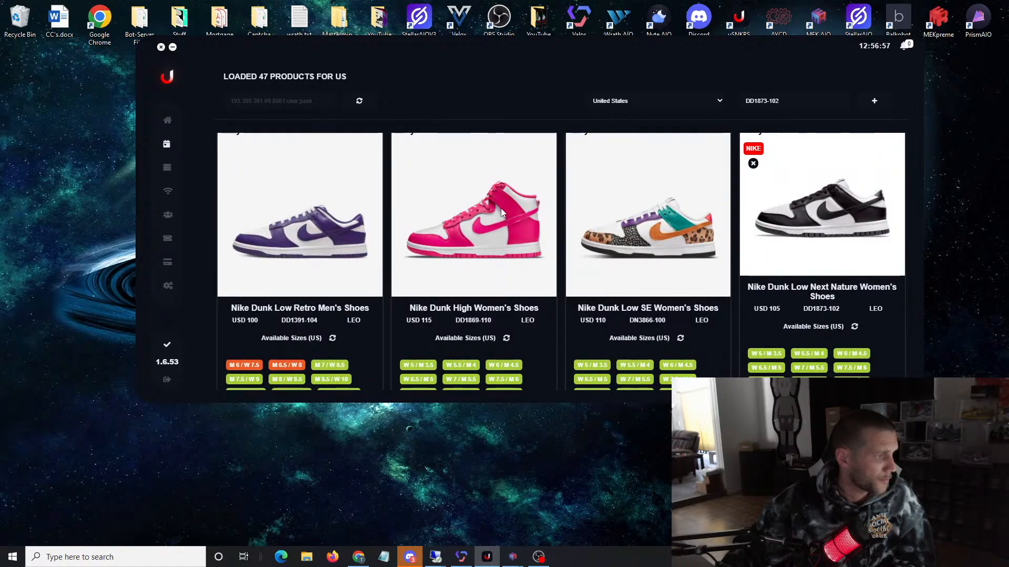
{"action": "scroll", "coordinate": [509, 199], "scroll_direction": "up", "scroll_amount": 5}
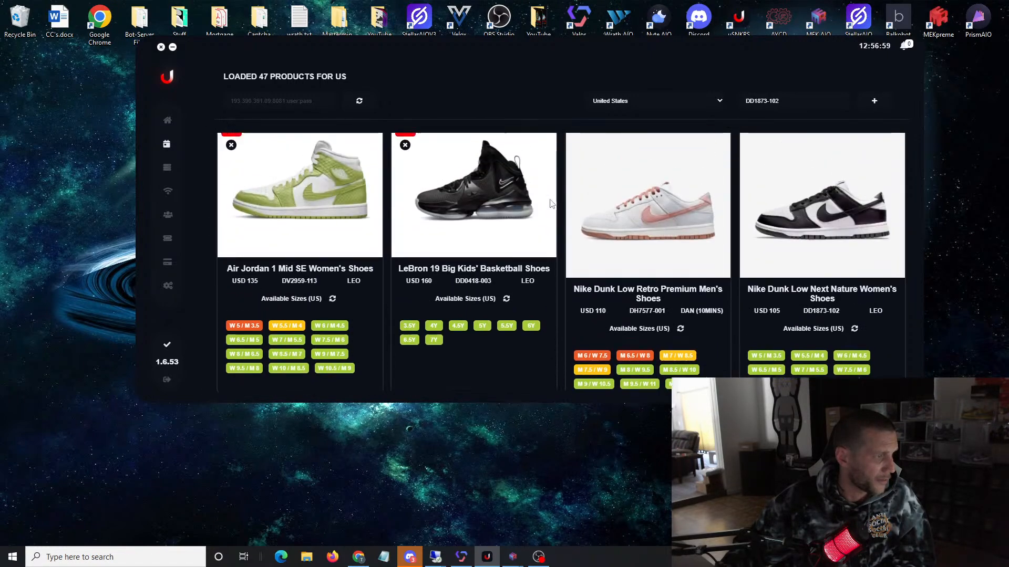
{"action": "scroll", "coordinate": [550, 203], "scroll_direction": "up", "scroll_amount": 1}
{"action": "scroll", "coordinate": [787, 252], "scroll_direction": "down", "scroll_amount": 6}
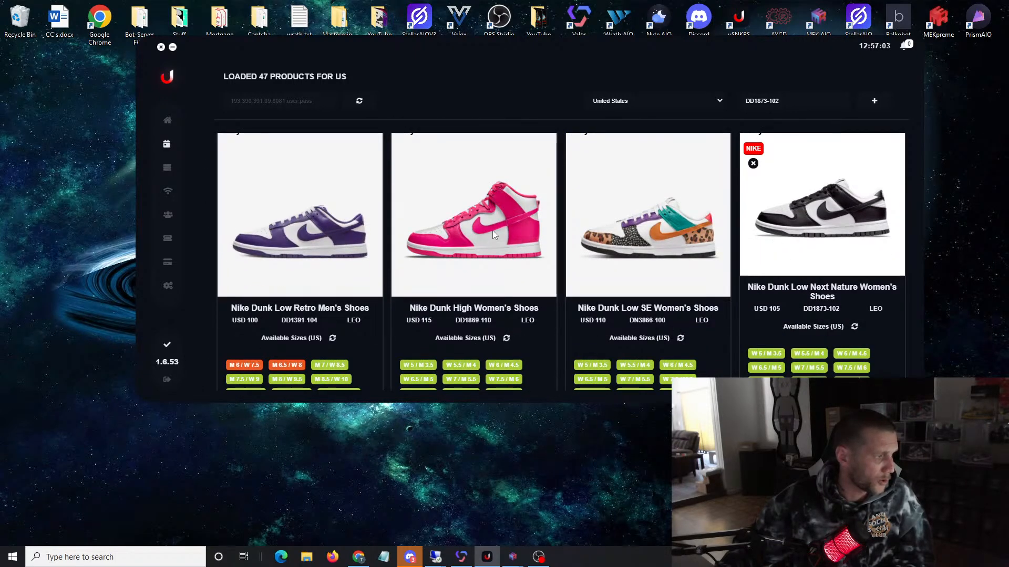
{"action": "scroll", "coordinate": [493, 230], "scroll_direction": "down", "scroll_amount": 5}
{"action": "scroll", "coordinate": [830, 278], "scroll_direction": "down", "scroll_amount": 2}
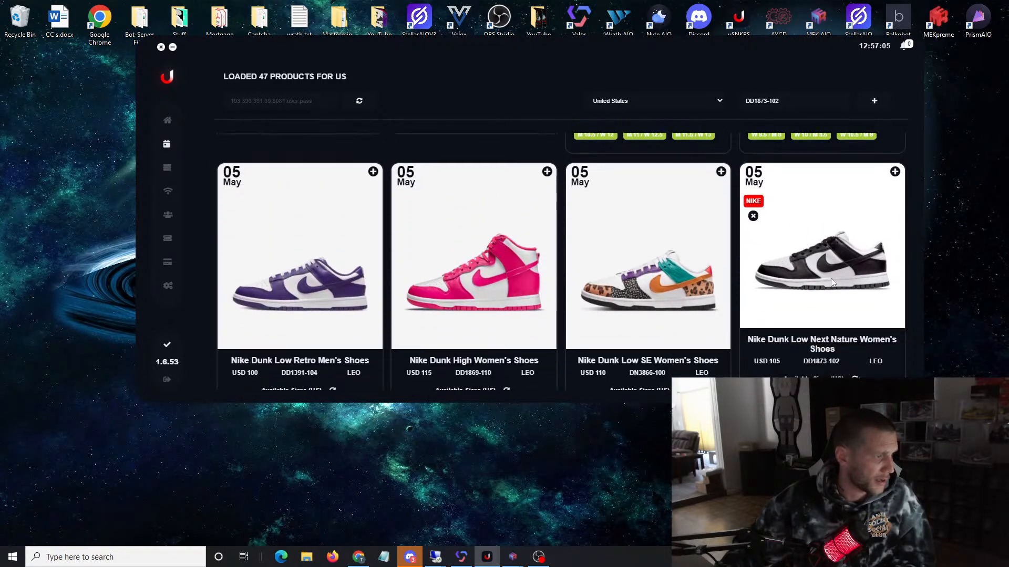
{"action": "scroll", "coordinate": [843, 224], "scroll_direction": "down", "scroll_amount": 4}
{"action": "scroll", "coordinate": [845, 225], "scroll_direction": "down", "scroll_amount": 1}
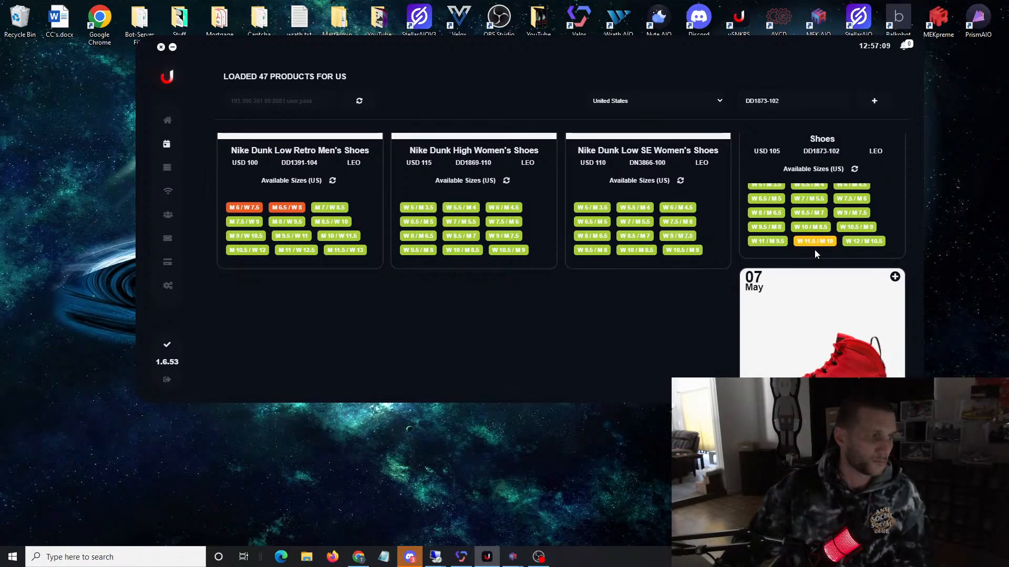
{"action": "mouse_move", "coordinate": [823, 248]}
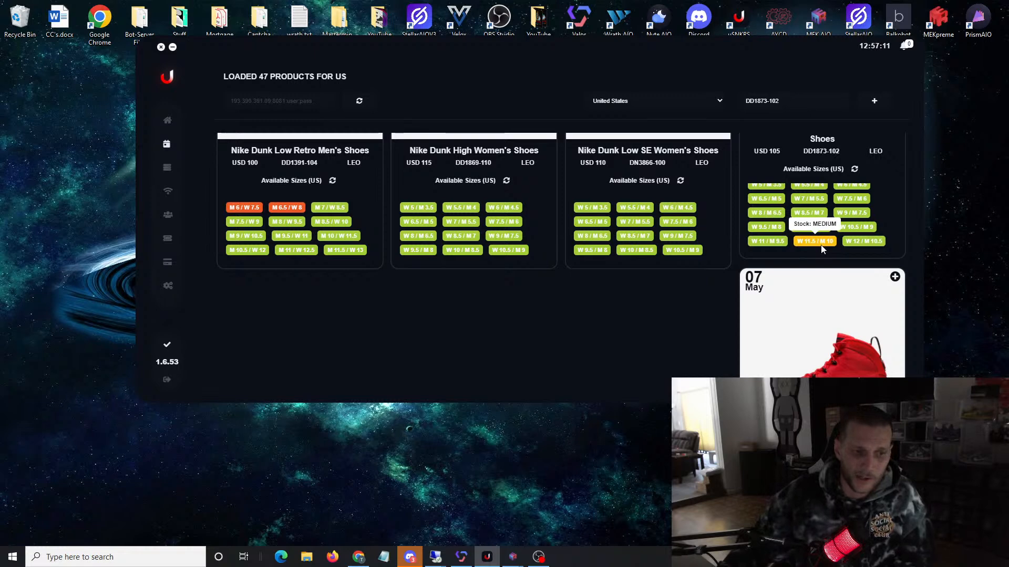